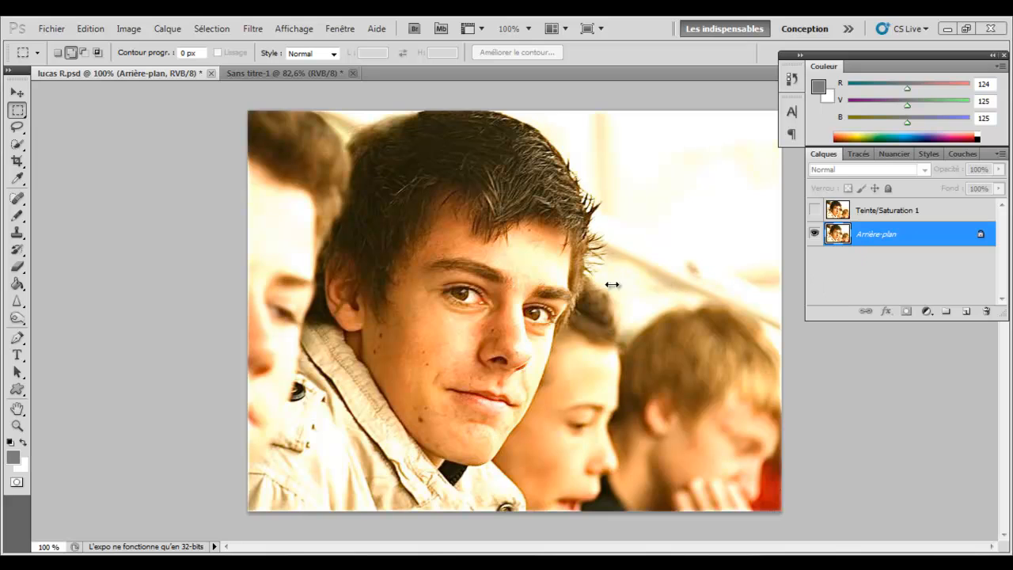
# Step: Activate the Spot Healing Brush tool and show the Teinte/Saturation 1 layer
pyautogui.click(17, 201)
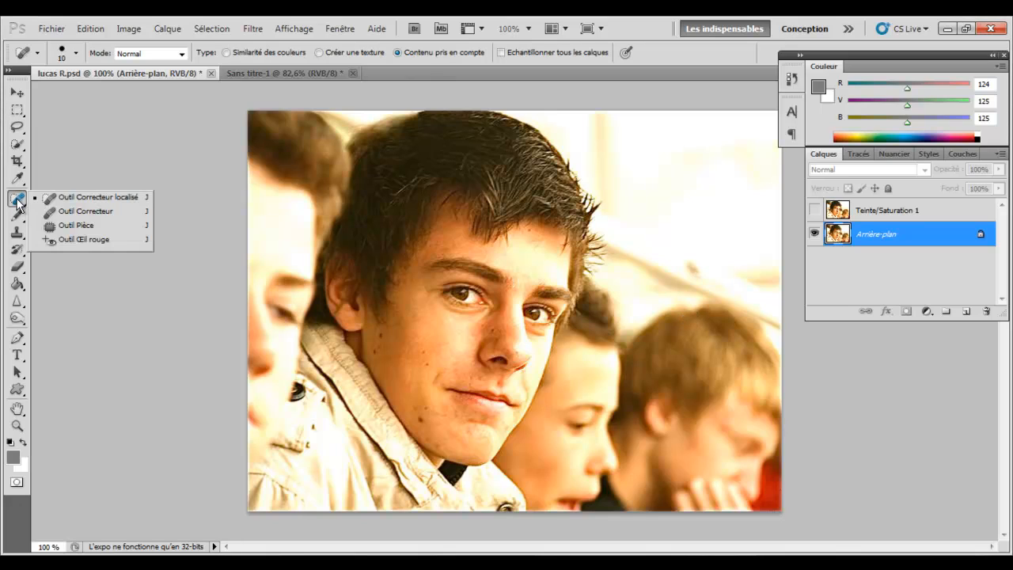
pyautogui.click(87, 198)
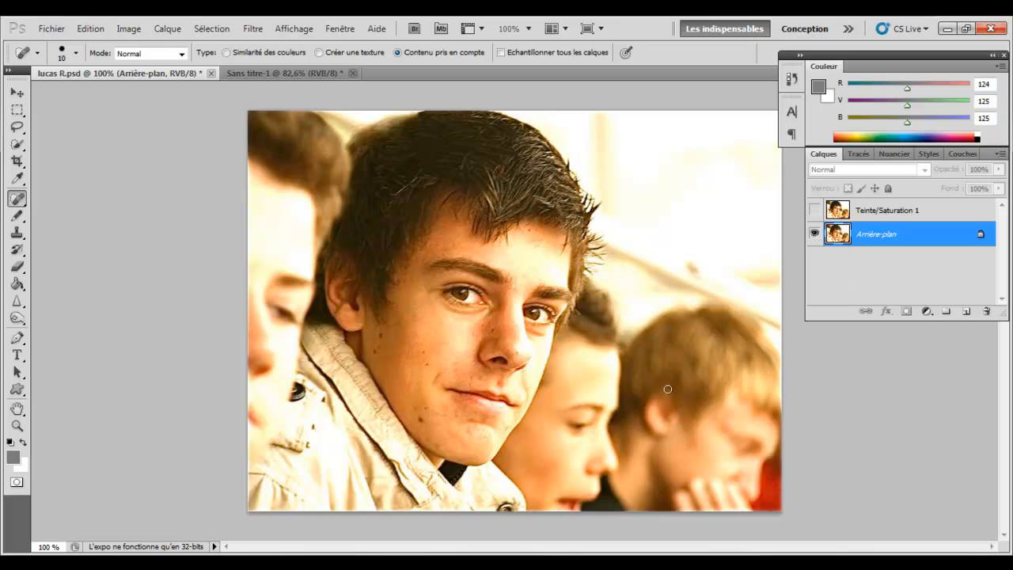
pyautogui.click(814, 212)
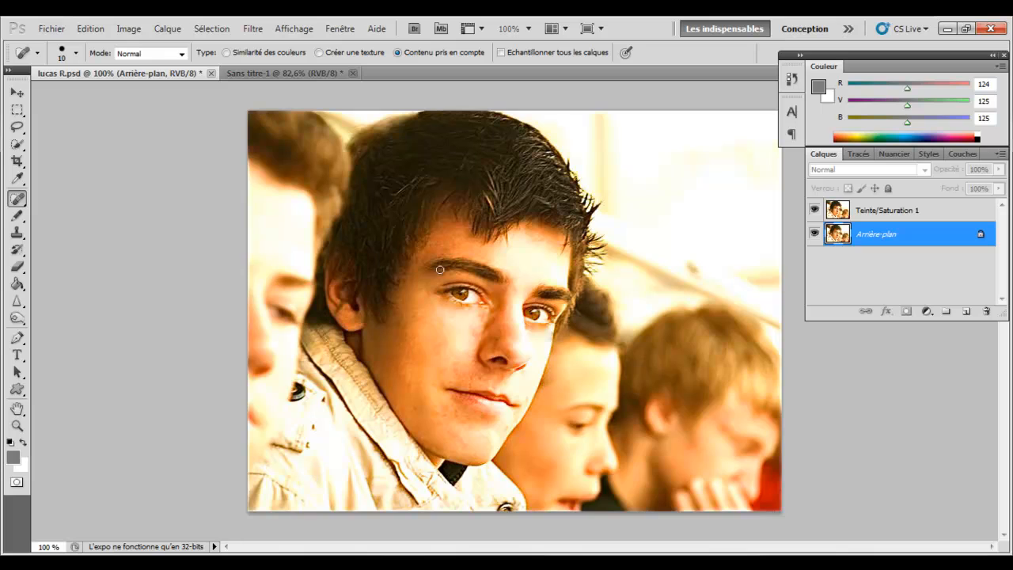
# Step: In the Sans titre-1 document, convert the background to the regular layer Calque 0 and duplicate it
pyautogui.click(301, 72)
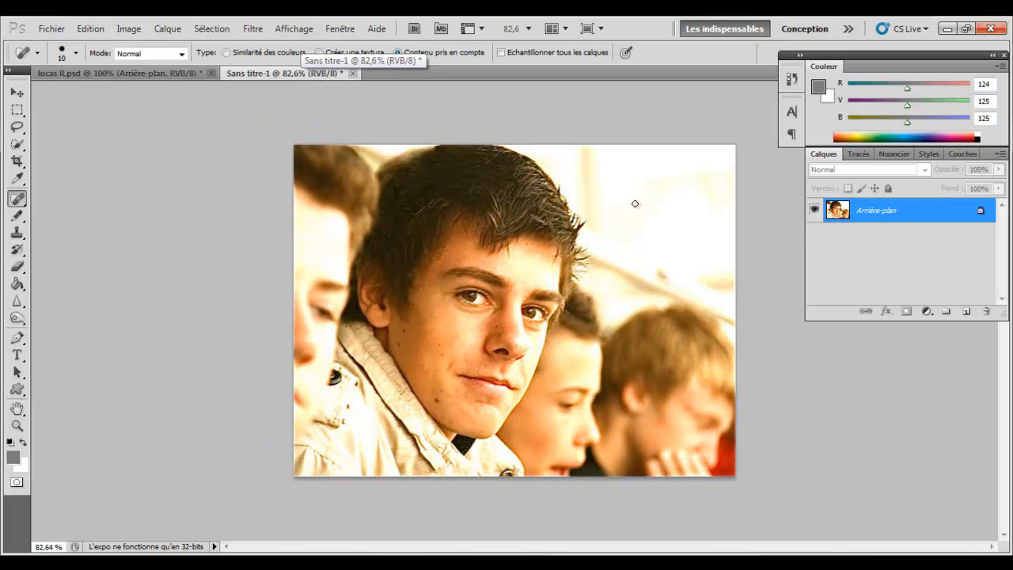
pyautogui.doubleClick(981, 212)
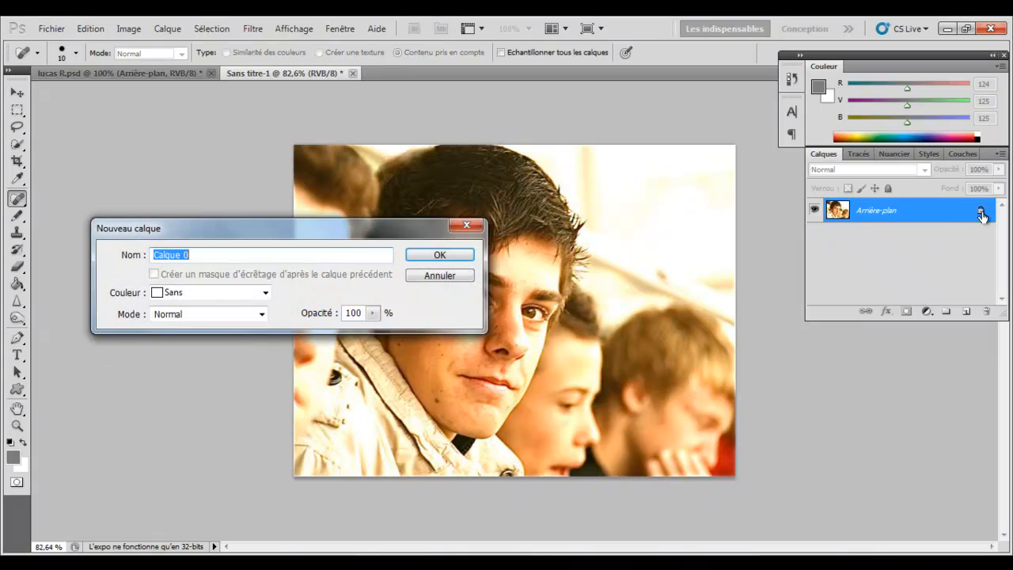
pyautogui.click(440, 255)
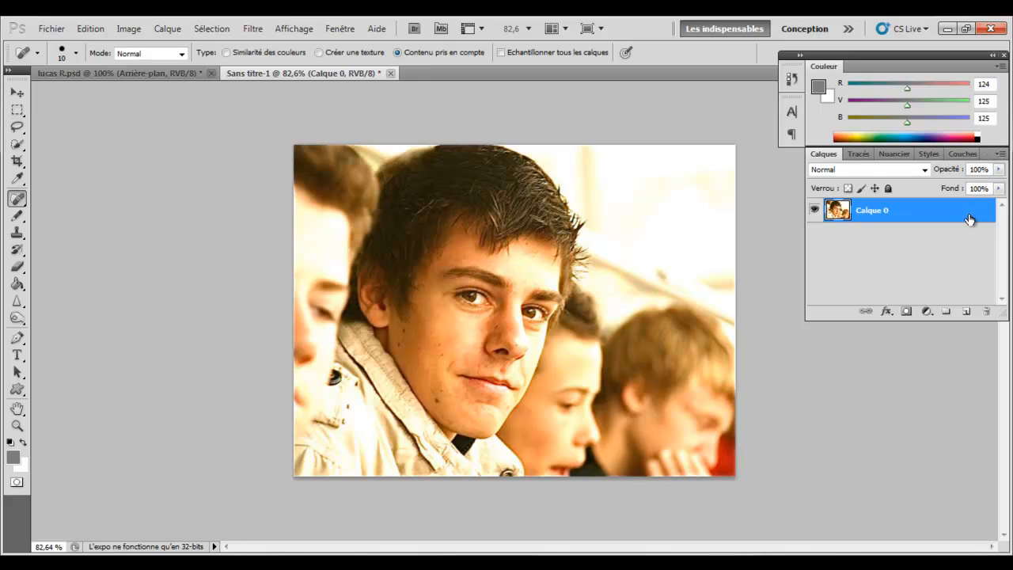
pyautogui.hotkey('ctrl', 'j')
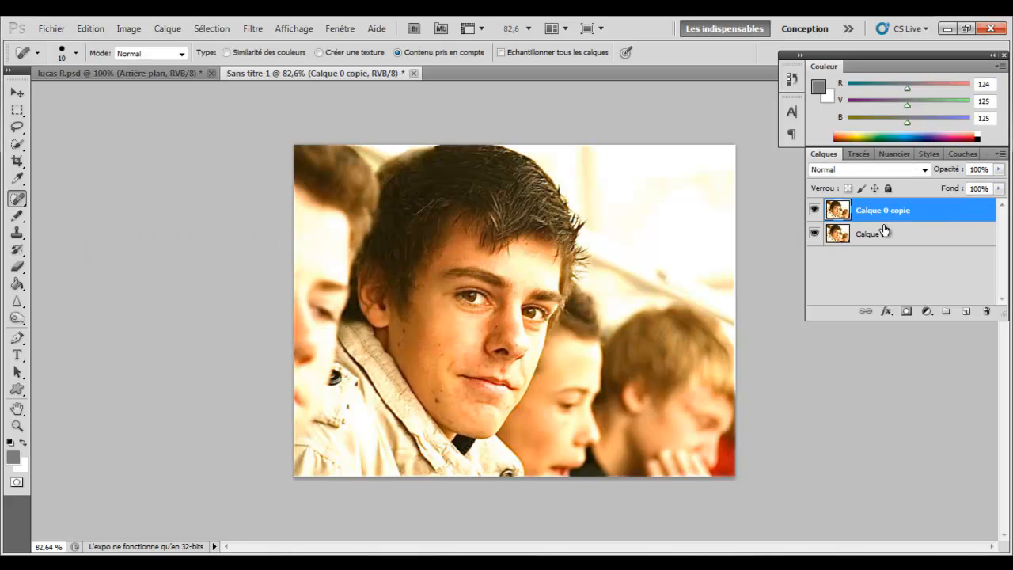
pyautogui.click(814, 211)
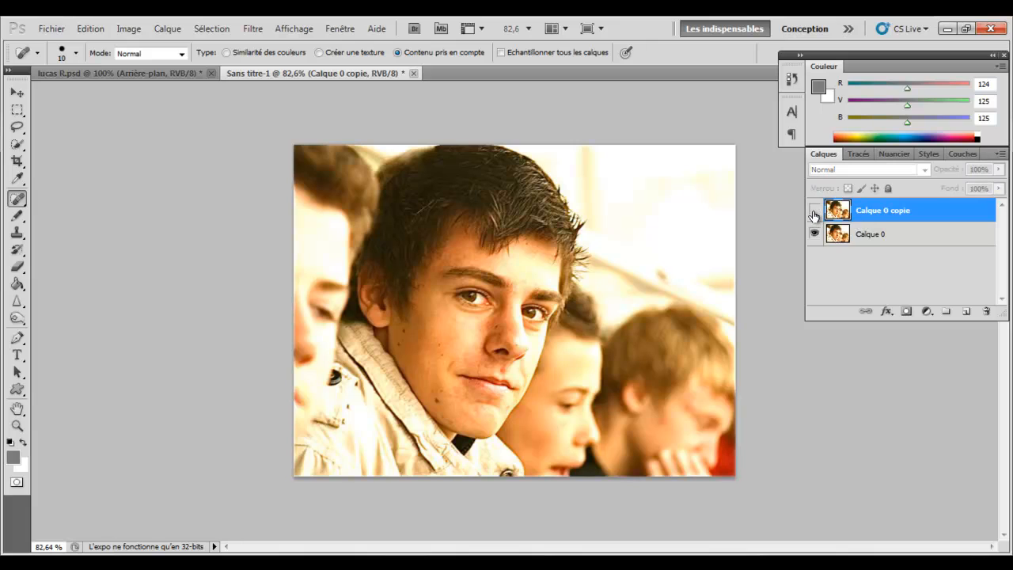
pyautogui.click(814, 211)
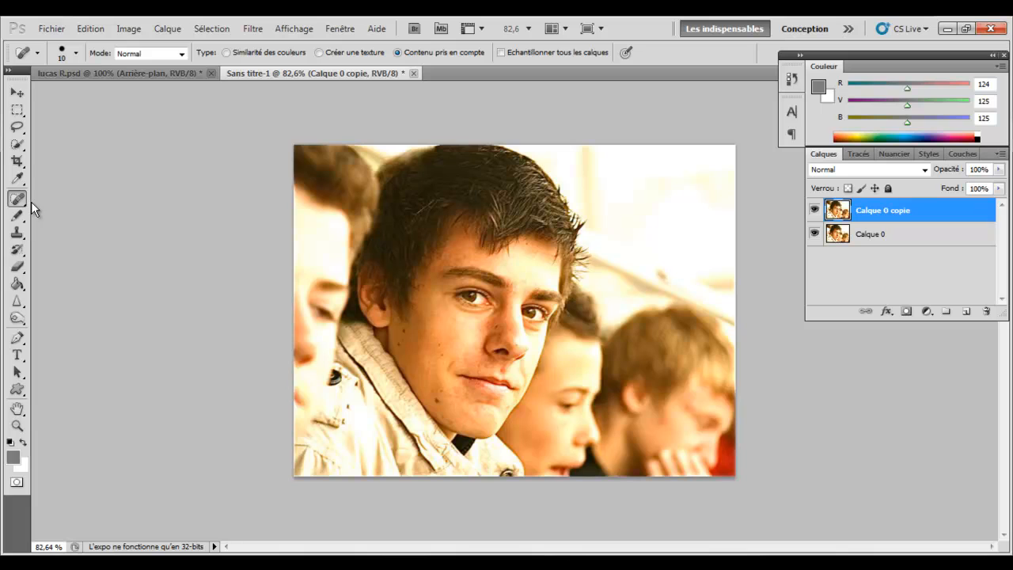
# Step: Choose the Spot Healing Brush for the Calque 0 copie layer and set its size to 14 px
pyautogui.scroll(2, 417, 318)
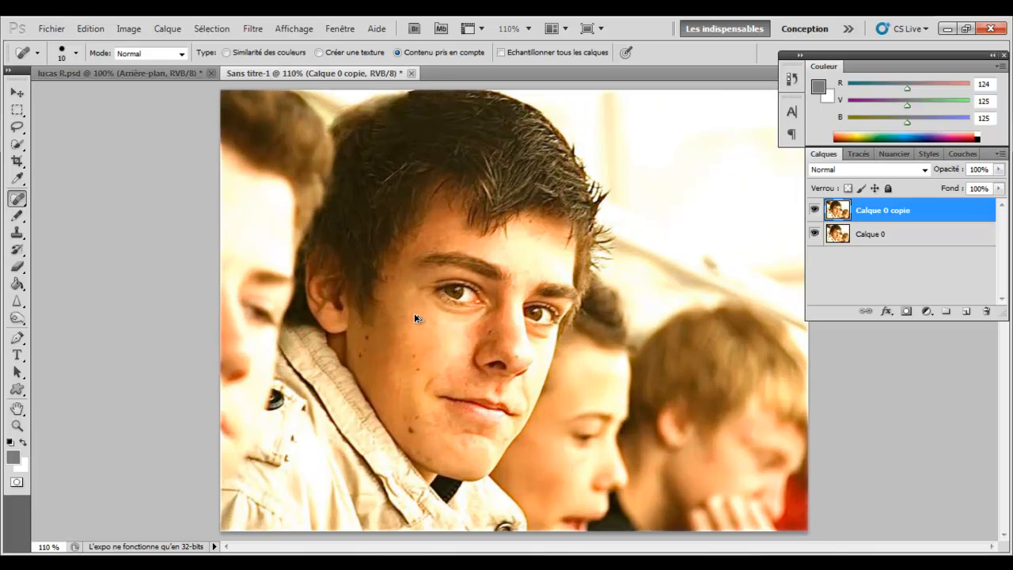
pyautogui.rightClick(24, 196)
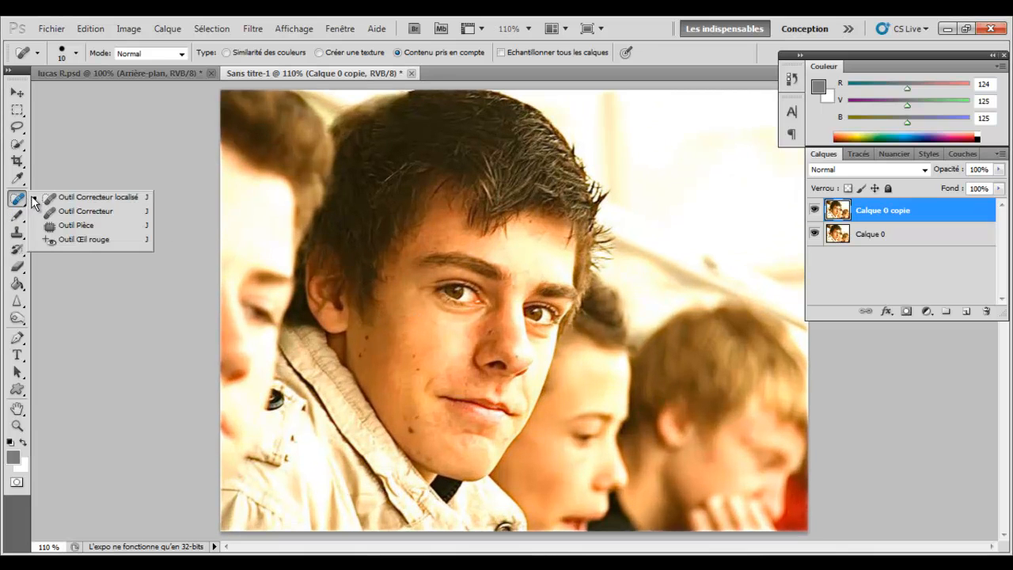
pyautogui.click(48, 203)
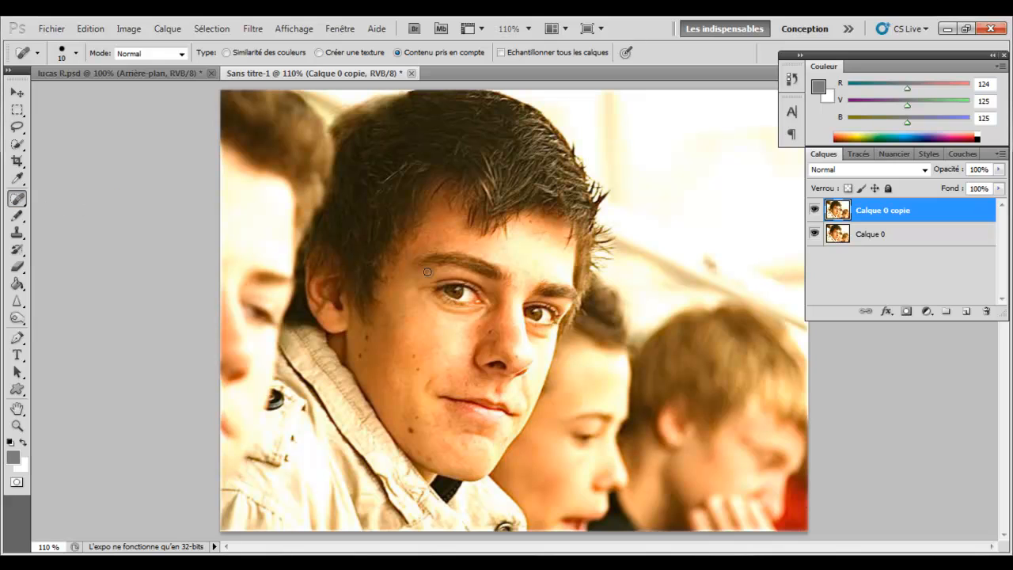
pyautogui.rightClick(477, 308)
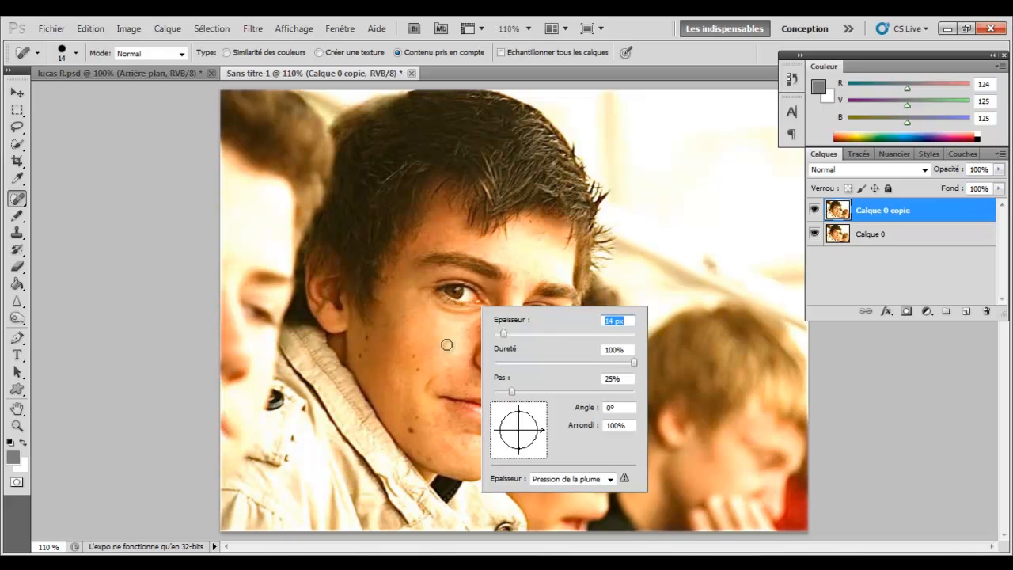
pyautogui.click(906, 210)
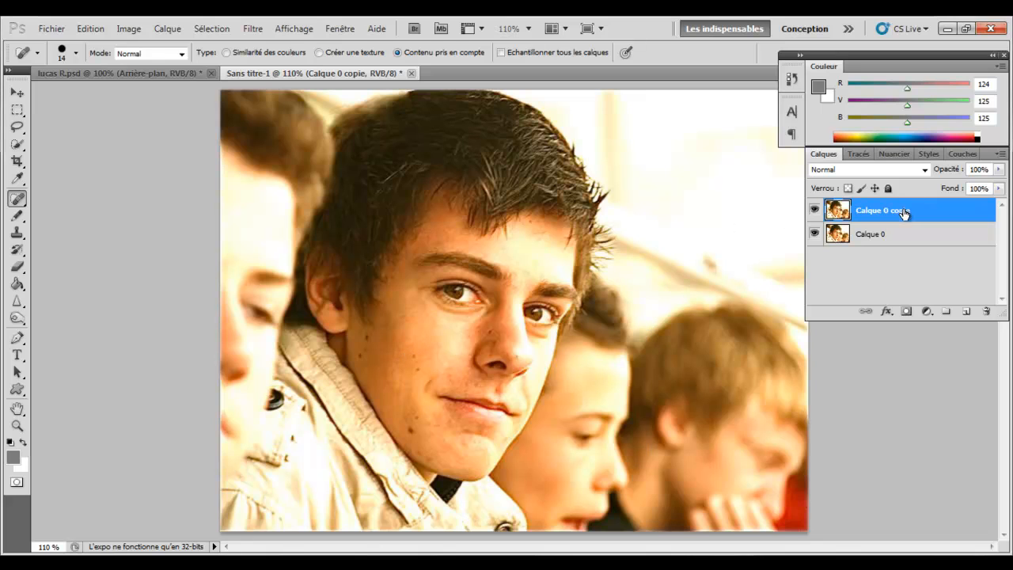
# Step: Set the healing brush size to 8 px and heal the small moles in the middle of the foreground boy's cheek
pyautogui.scroll(3, 509, 355)
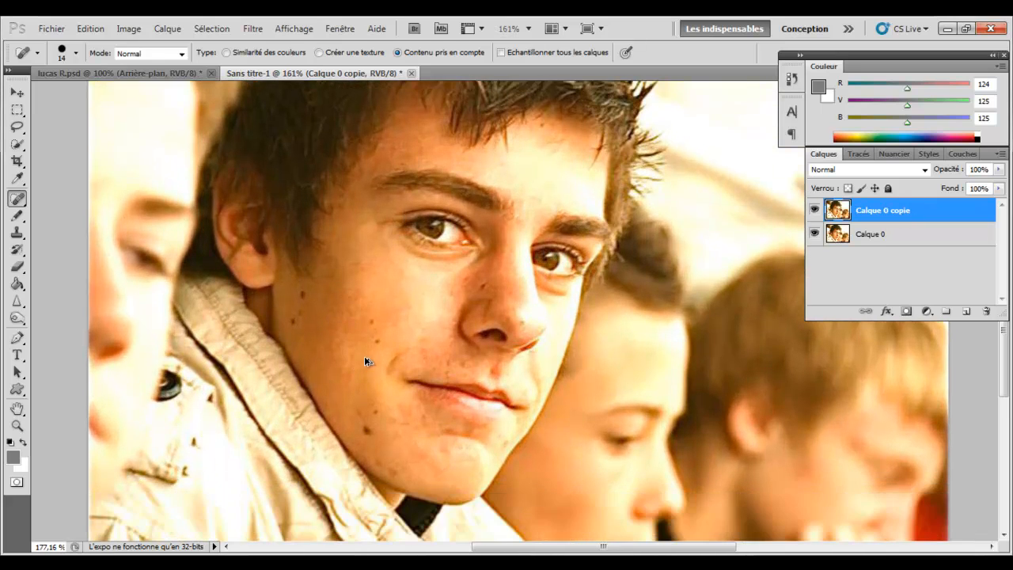
pyautogui.scroll(1, 366, 361)
pyautogui.rightClick(434, 295)
pyautogui.moveTo(460, 322); pyautogui.dragTo(456, 321)
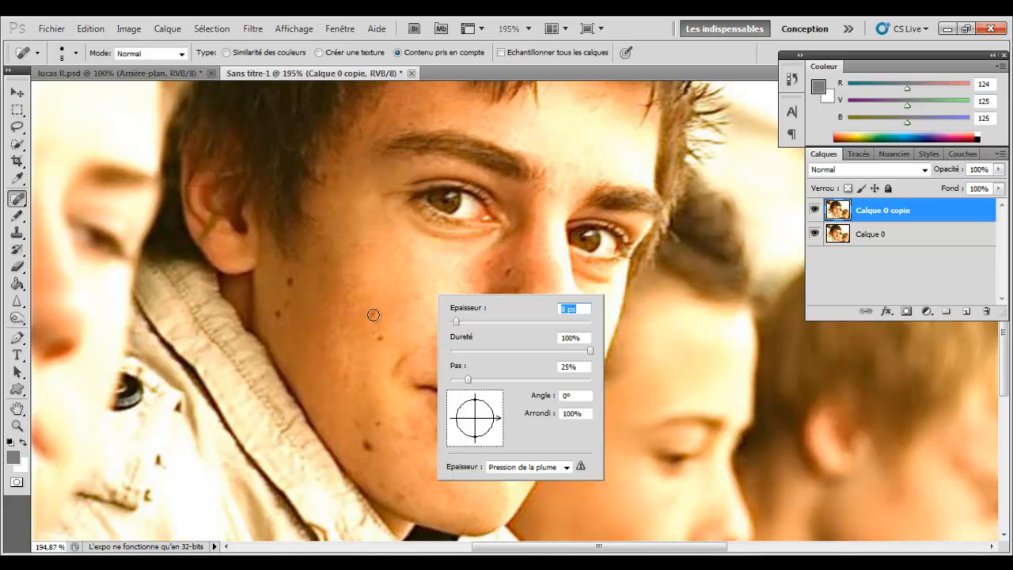
pyautogui.click(374, 315)
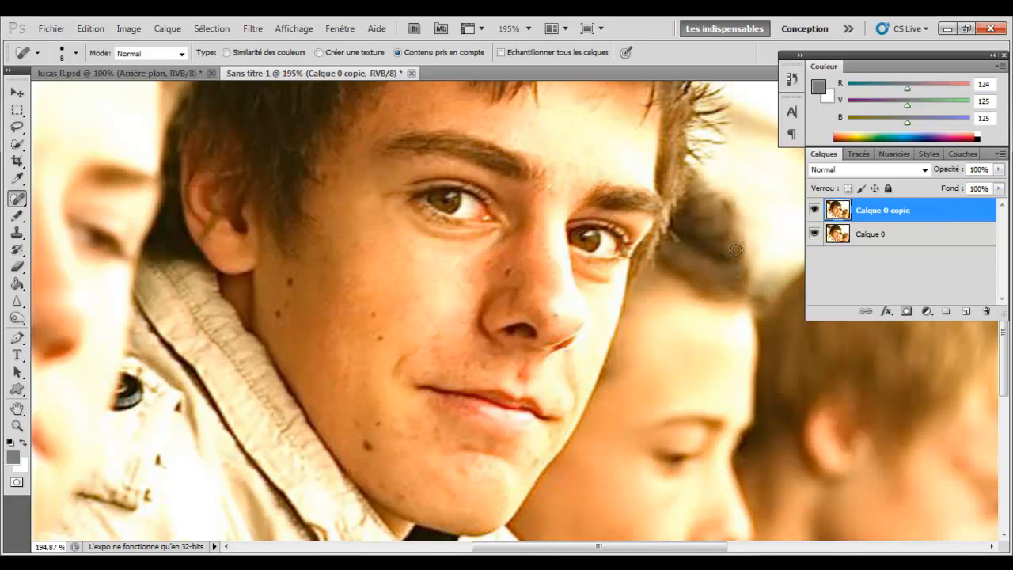
pyautogui.click(380, 343)
# Step: Set the healing brush size to 12 px and heal the large dark mole on the lower cheek
pyautogui.rightClick(366, 445)
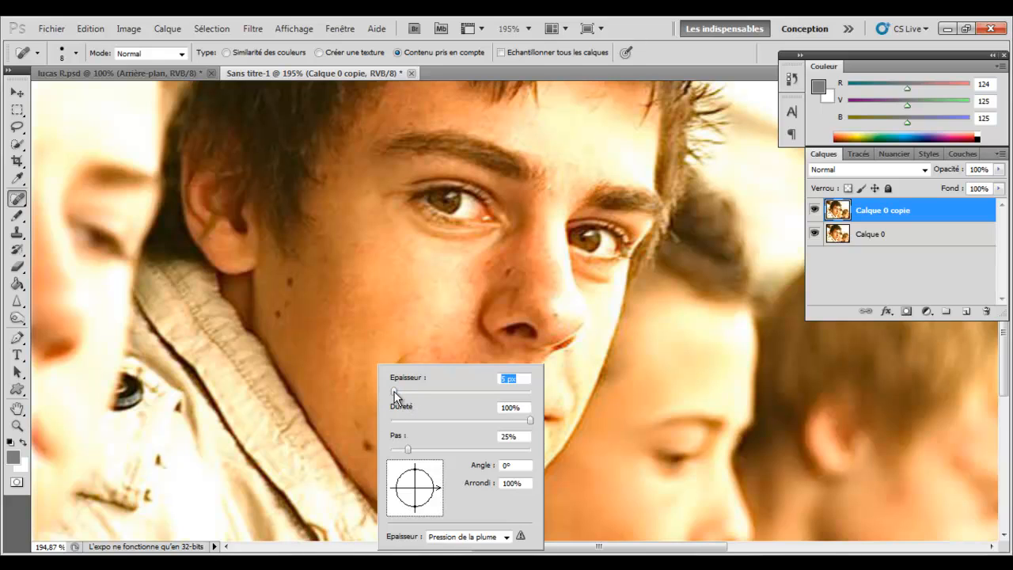
pyautogui.moveTo(394, 391); pyautogui.dragTo(398, 391)
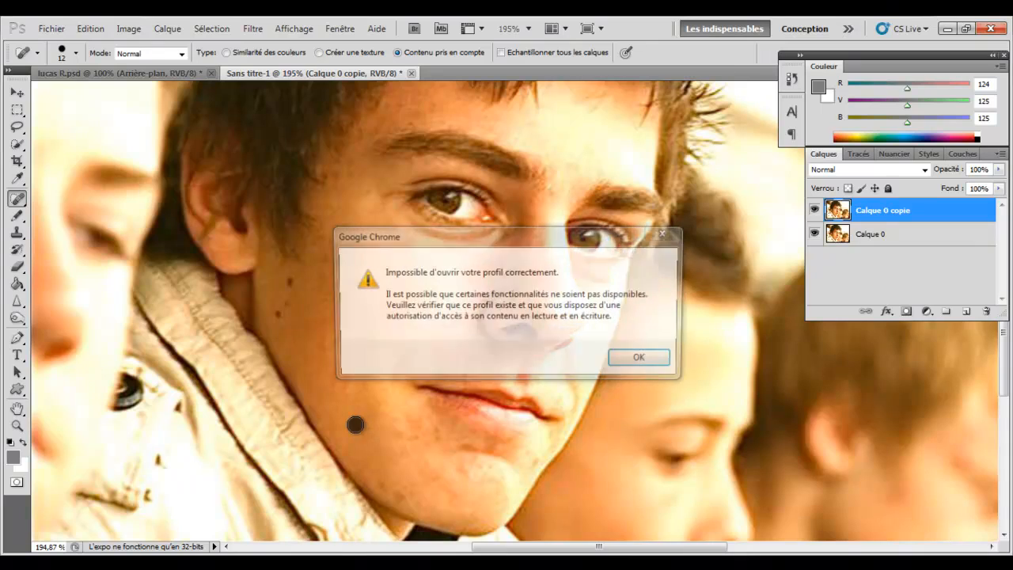
pyautogui.click(666, 362)
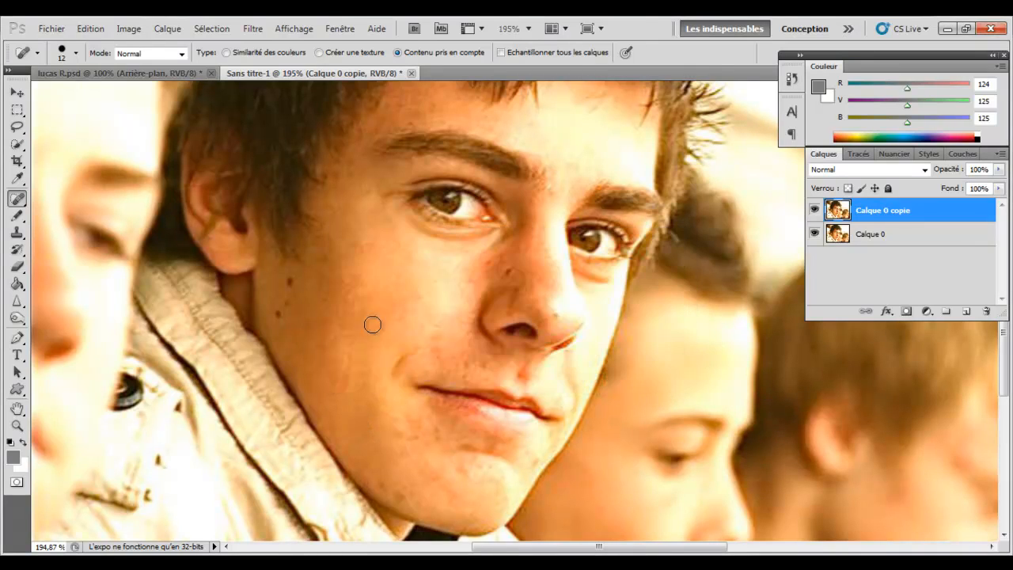
# Step: Heal the moles on the cheek below the ear and the small blemishes along the jaw
pyautogui.click(281, 317)
pyautogui.click(287, 294)
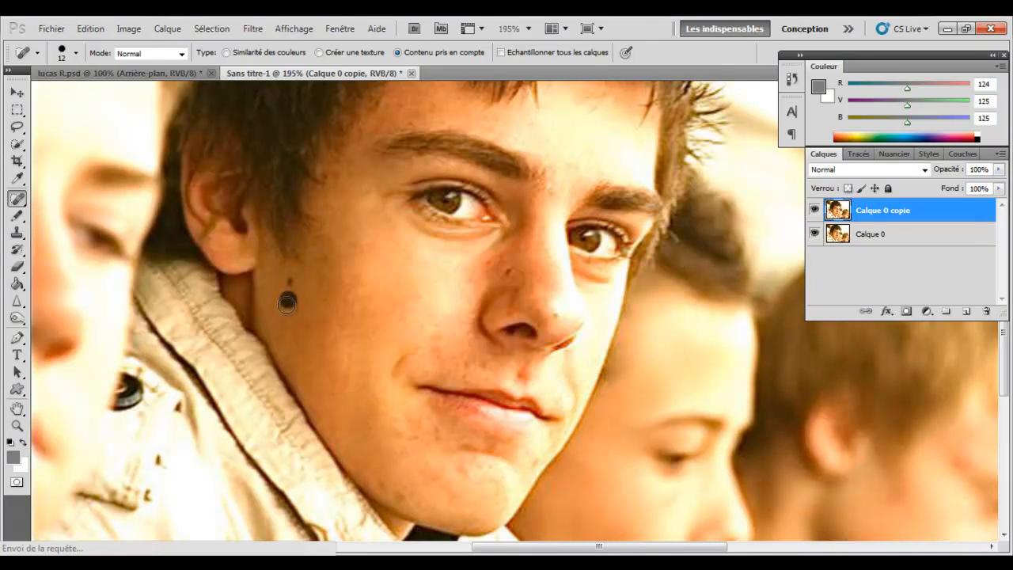
pyautogui.click(290, 283)
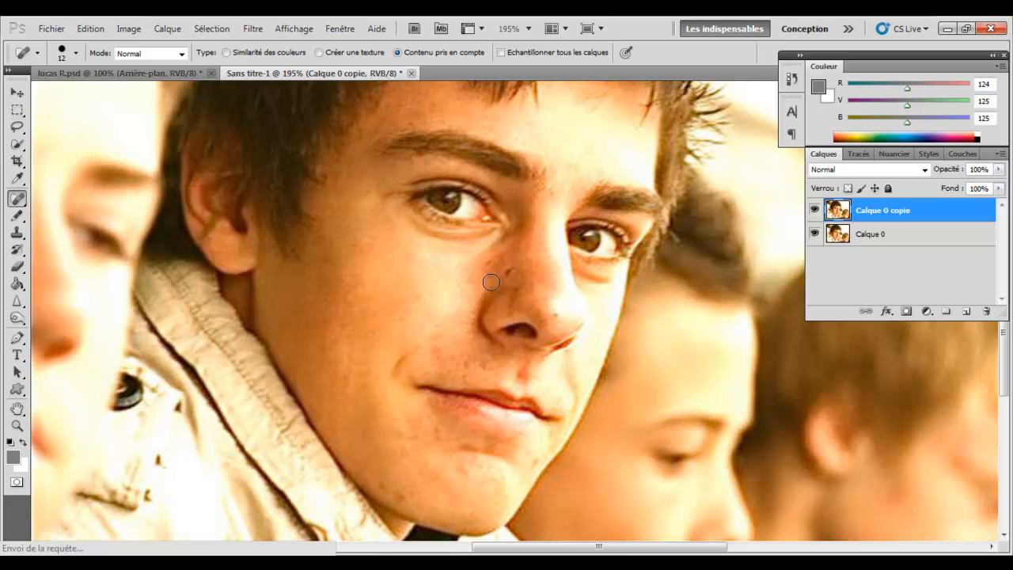
pyautogui.click(380, 484)
pyautogui.click(400, 494)
# Step: Heal the remaining small blemishes around the nose on the Calque 0 copie layer
pyautogui.scroll(2, 430, 444)
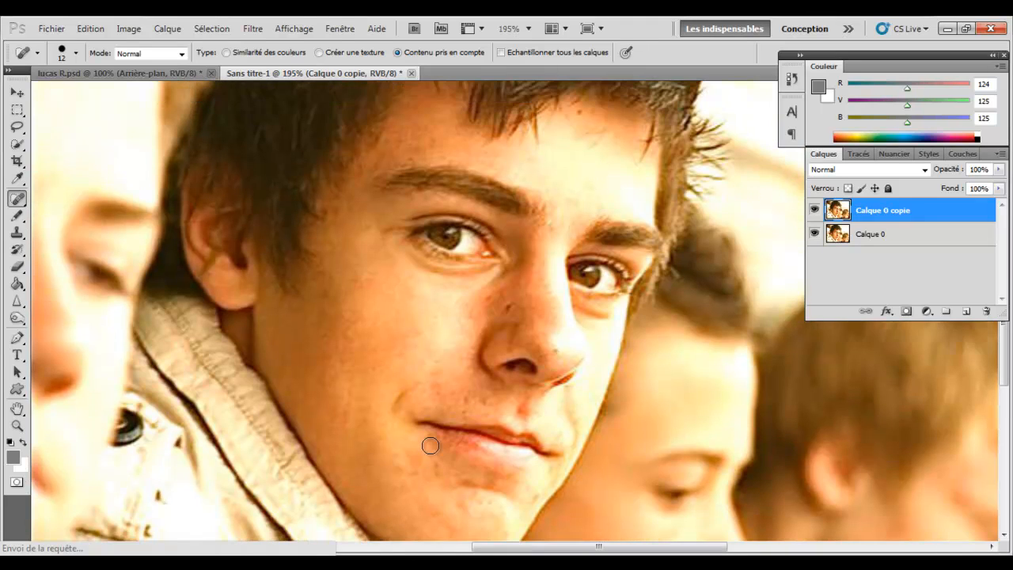
pyautogui.scroll(4, 522, 283)
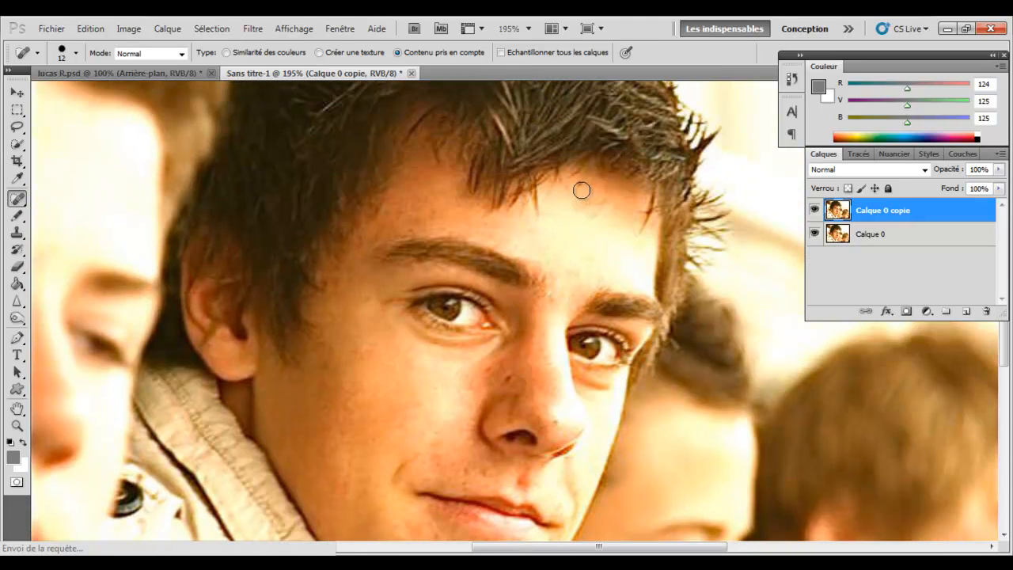
pyautogui.click(554, 424)
pyautogui.scroll(-4, 510, 453)
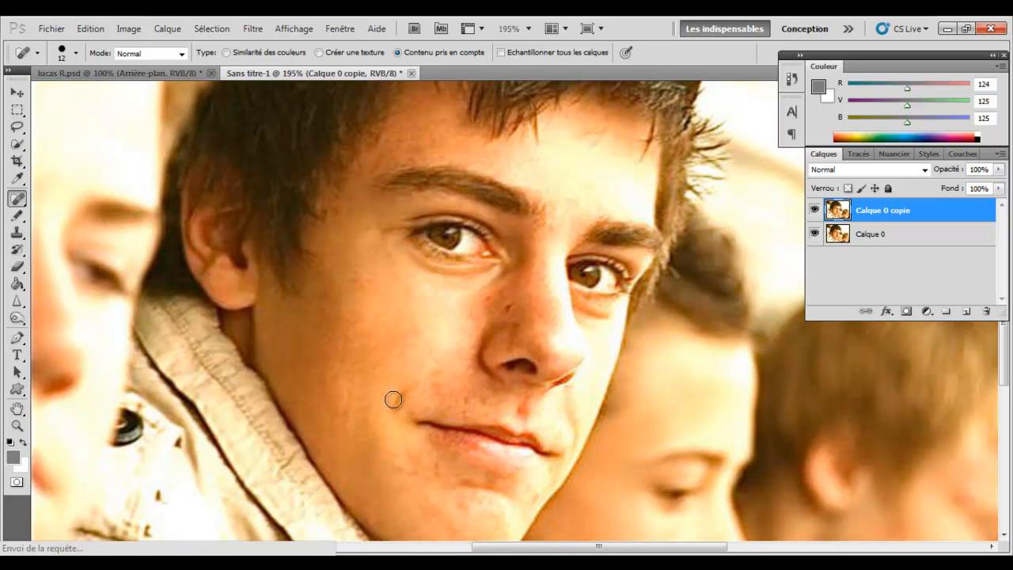
pyautogui.scroll(-4, 484, 398)
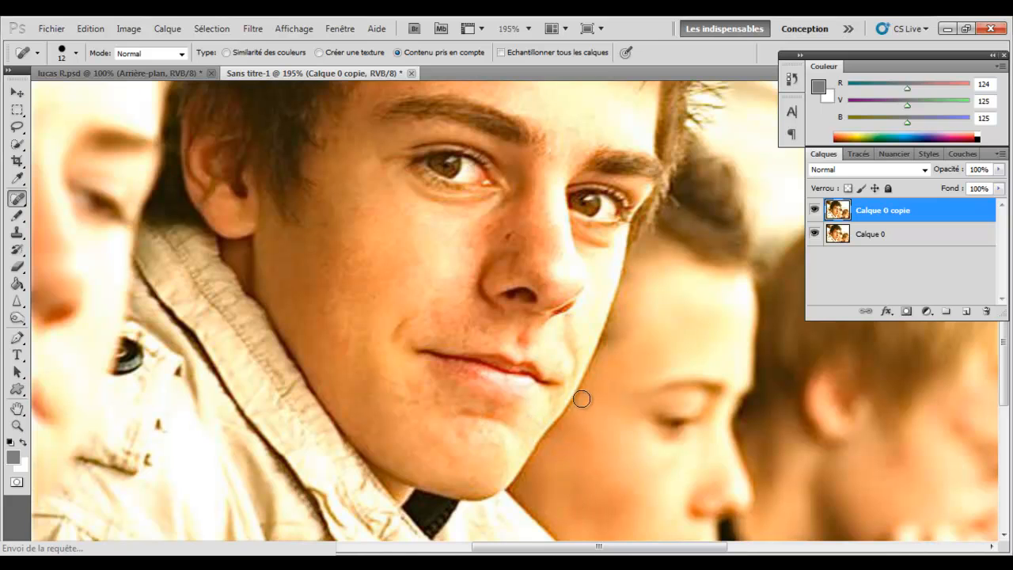
pyautogui.scroll(4, 586, 396)
pyautogui.scroll(-3, 573, 332)
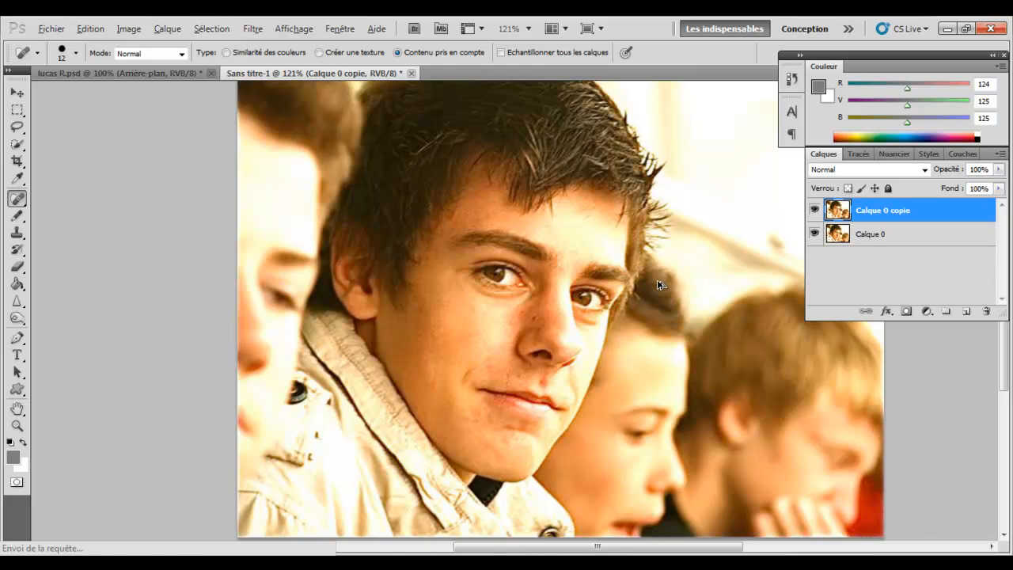
pyautogui.scroll(3, 657, 281)
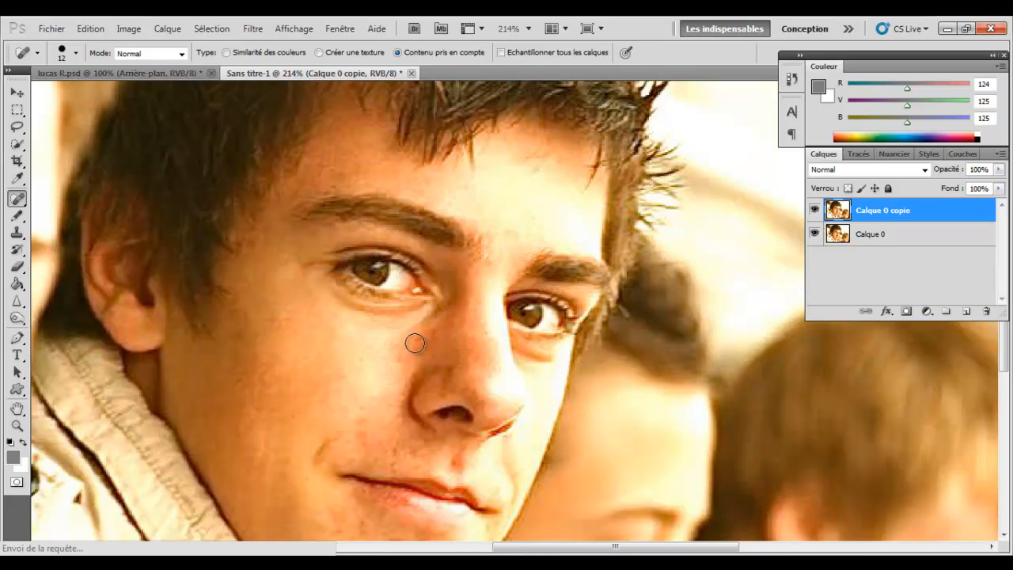
pyautogui.scroll(-2, 324, 421)
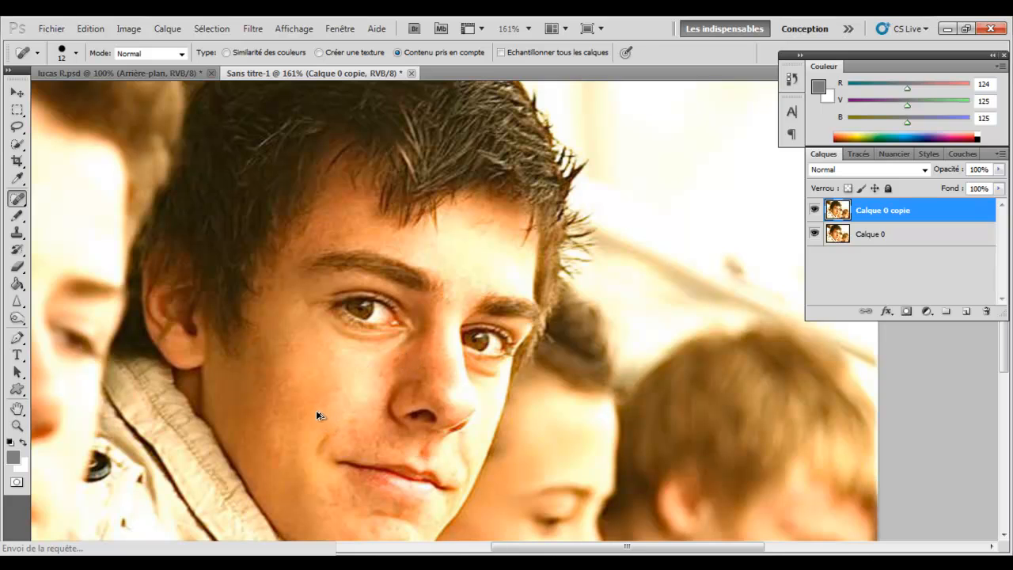
# Step: Fit the whole photo in view and compare it before and after retouching by toggling the Calque 0 copie layer's visibility
pyautogui.hotkey('ctrl', '0')
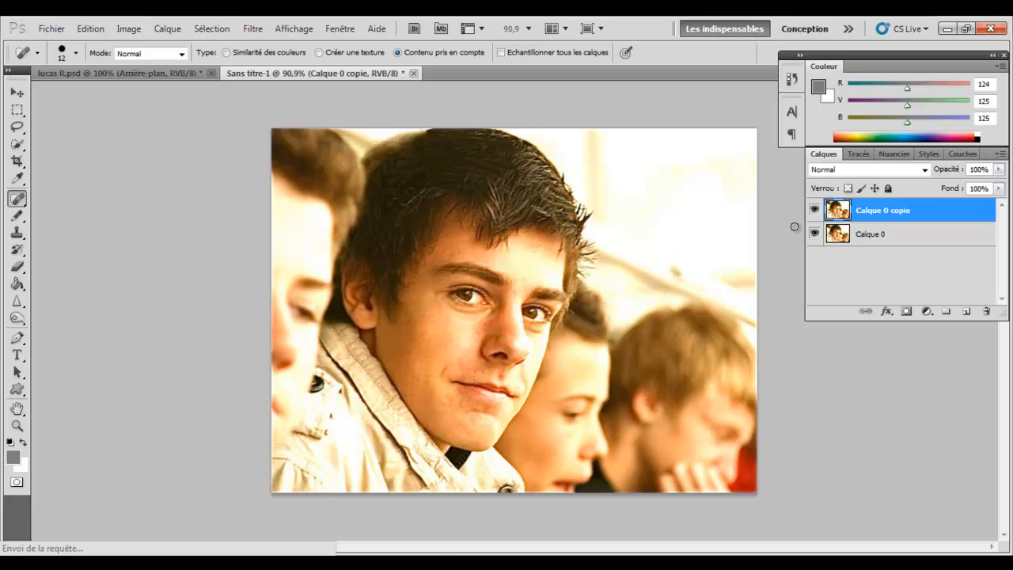
pyautogui.click(814, 210)
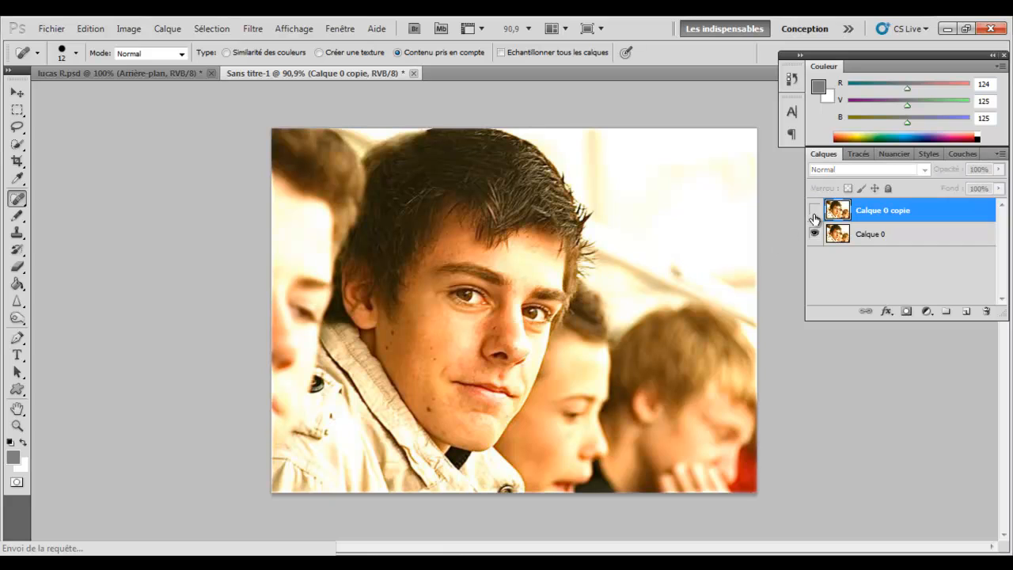
pyautogui.click(814, 212)
pyautogui.click(814, 212)
pyautogui.click(814, 212)
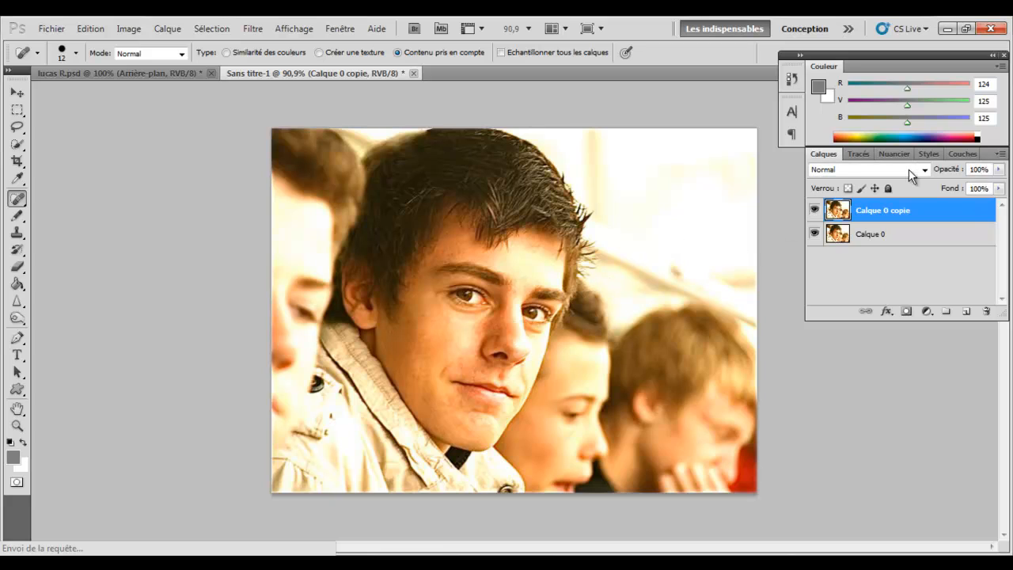
pyautogui.click(815, 213)
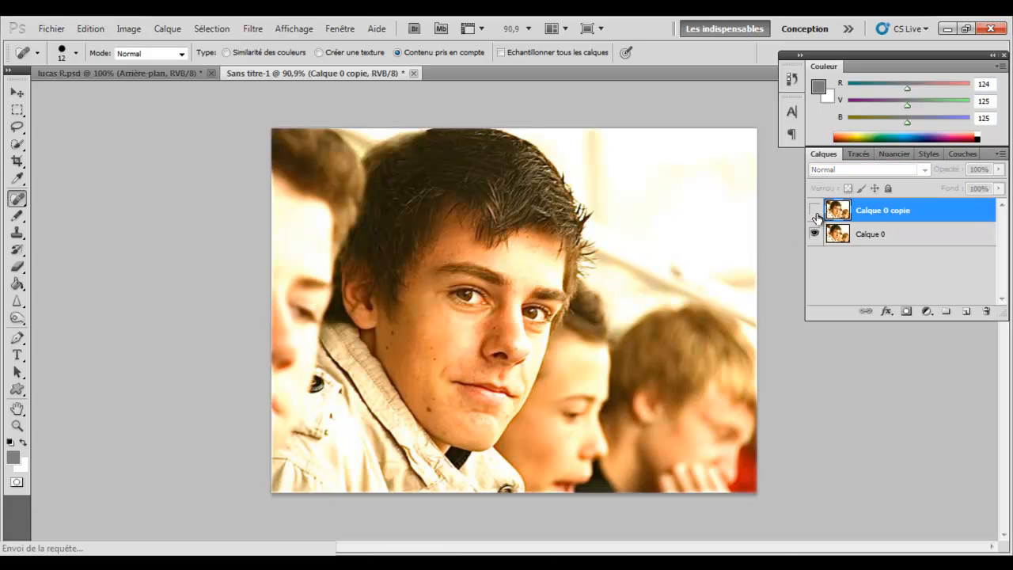
pyautogui.click(815, 212)
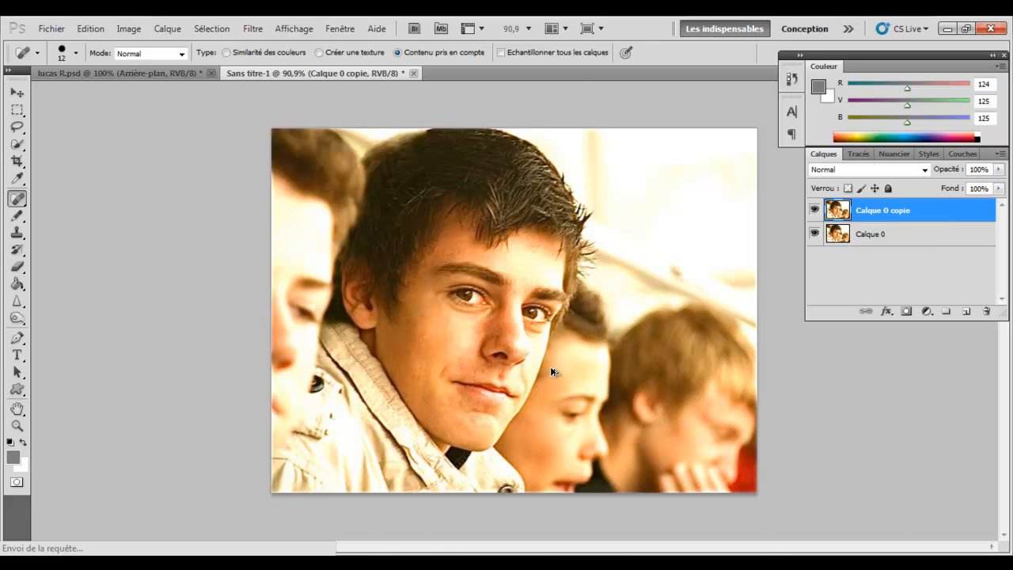
# Step: Heal the crease beside the corner of the mouth with the Spot Healing Brush
pyautogui.scroll(3, 552, 372)
pyautogui.scroll(1, 443, 434)
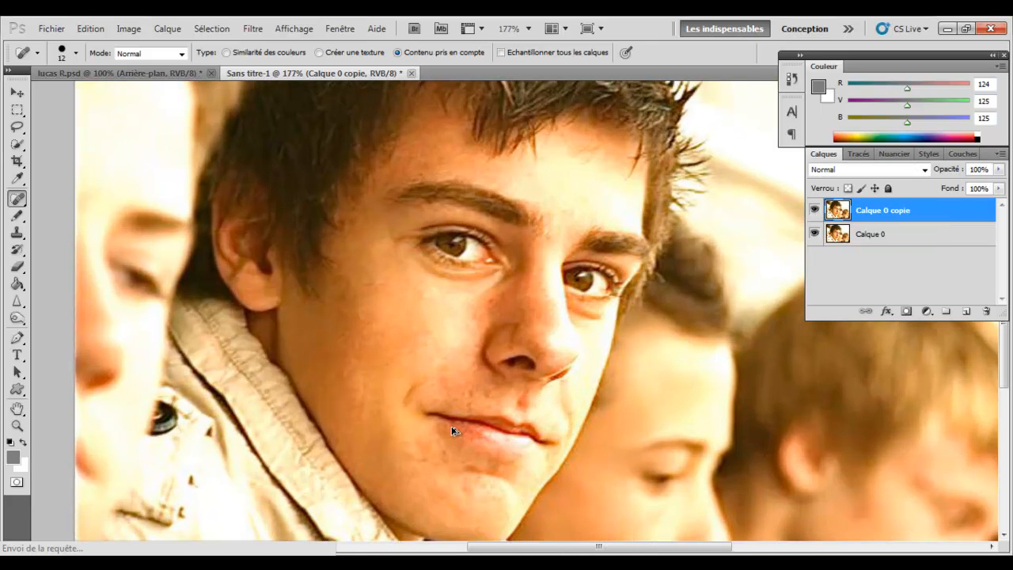
pyautogui.scroll(1, 576, 270)
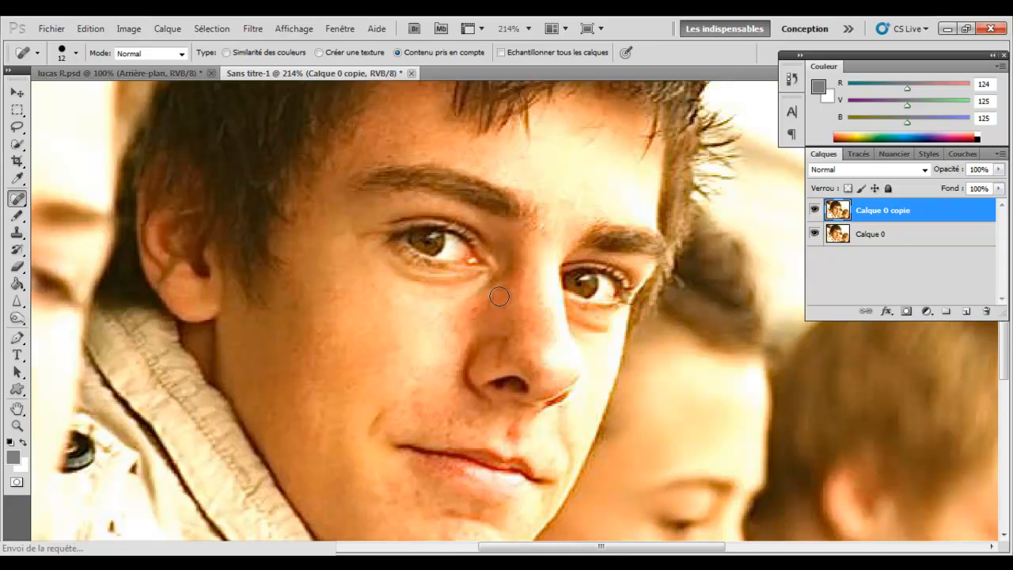
pyautogui.scroll(1, 549, 388)
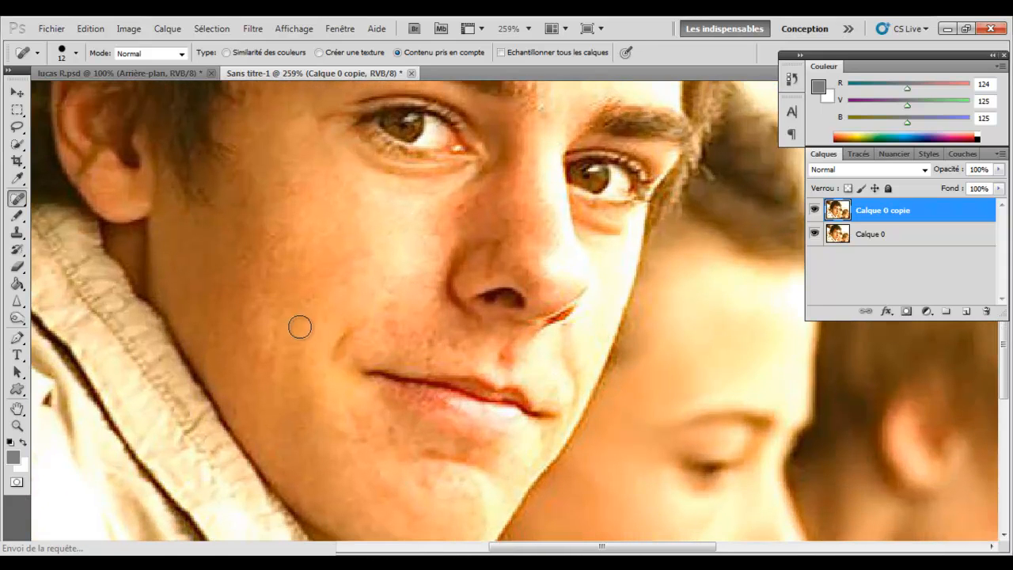
pyautogui.scroll(-1, 342, 349)
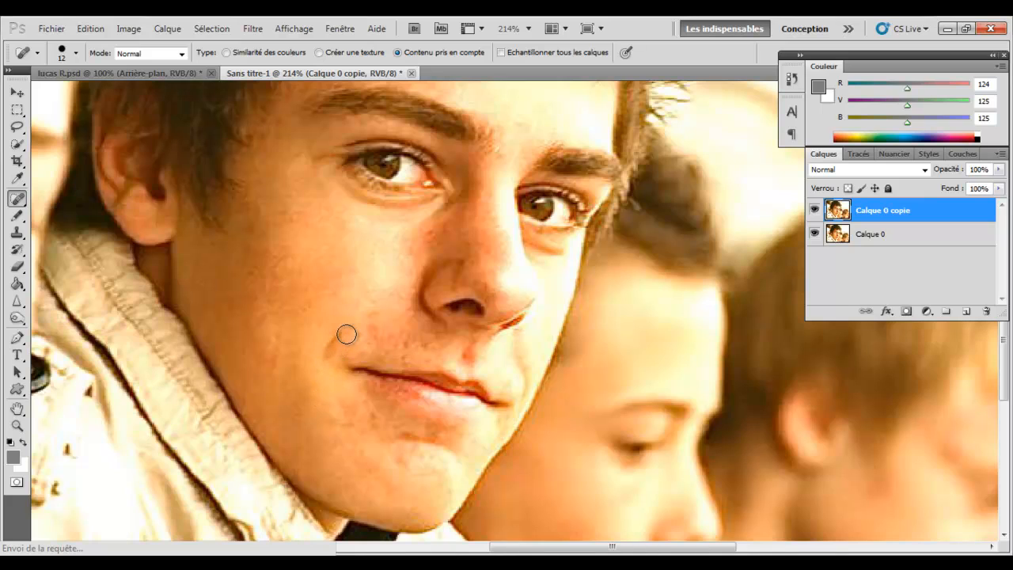
pyautogui.moveTo(346, 335); pyautogui.dragTo(321, 365)
pyautogui.scroll(-5, 407, 393)
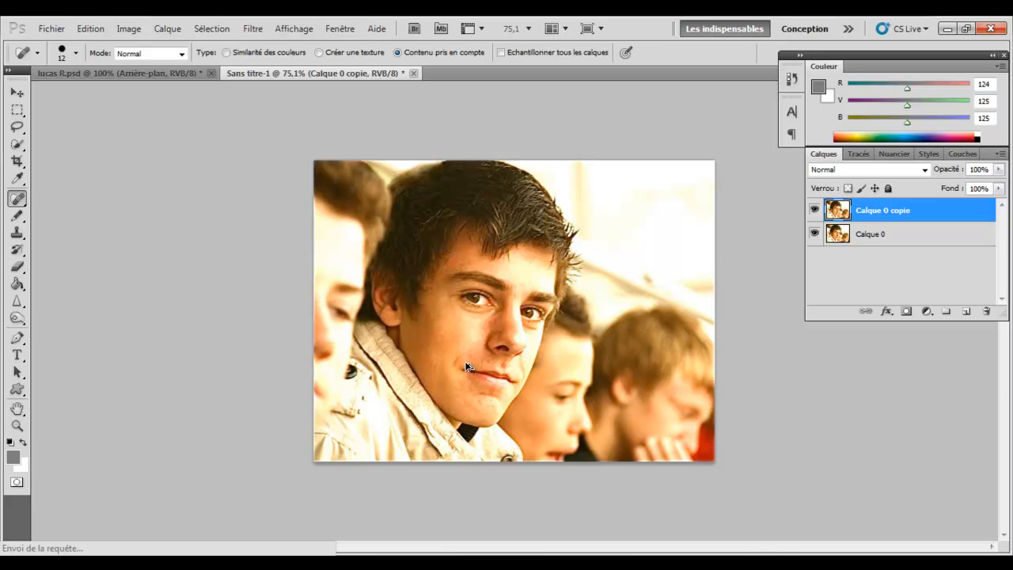
# Step: Heal the remaining smile line between the cheek and the corner of the mouth
pyautogui.scroll(3, 467, 366)
pyautogui.moveTo(422, 390); pyautogui.dragTo(404, 412)
pyautogui.scroll(1, 588, 396)
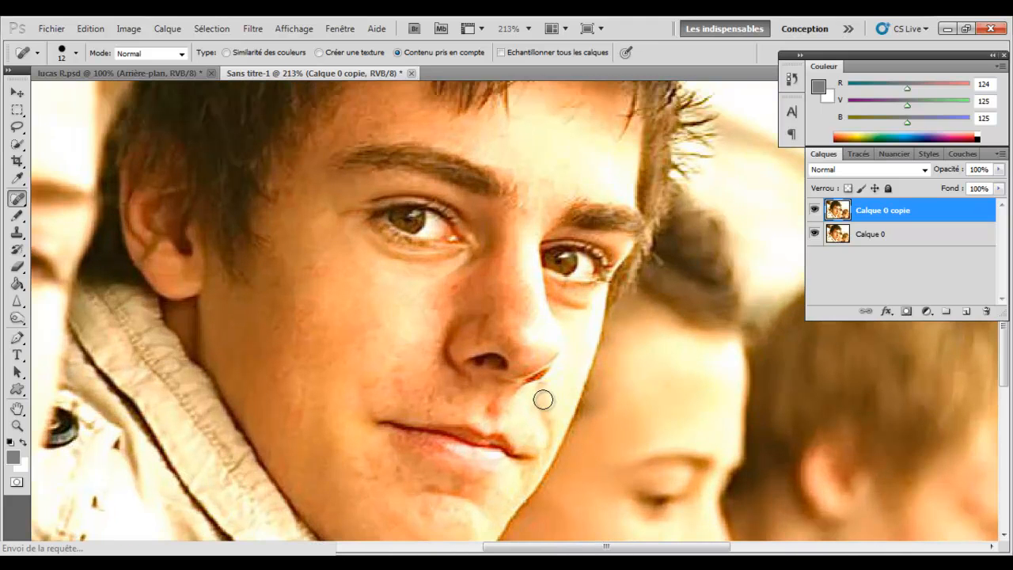
pyautogui.moveTo(543, 400); pyautogui.dragTo(544, 485)
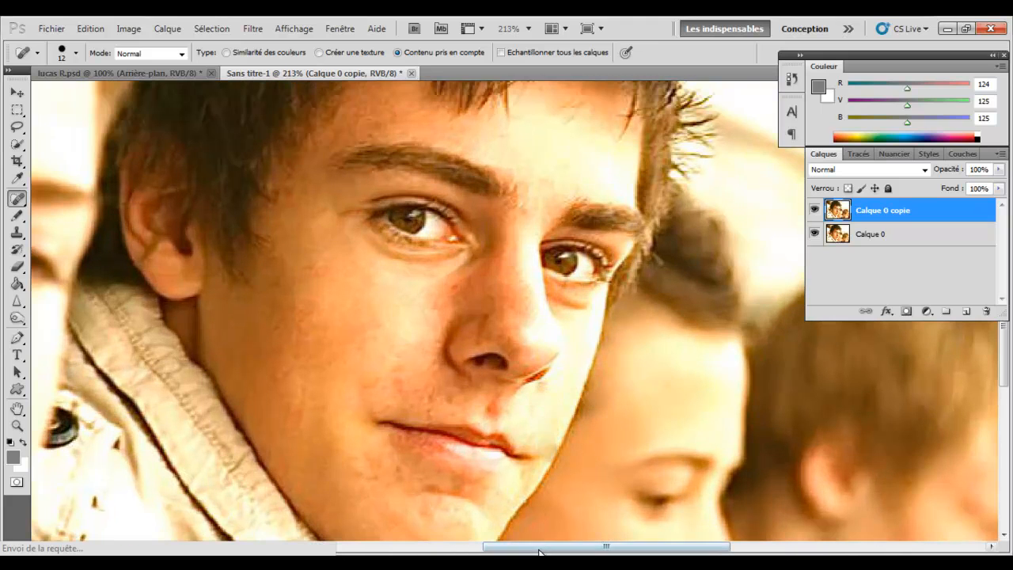
pyautogui.scroll(-2, 588, 407)
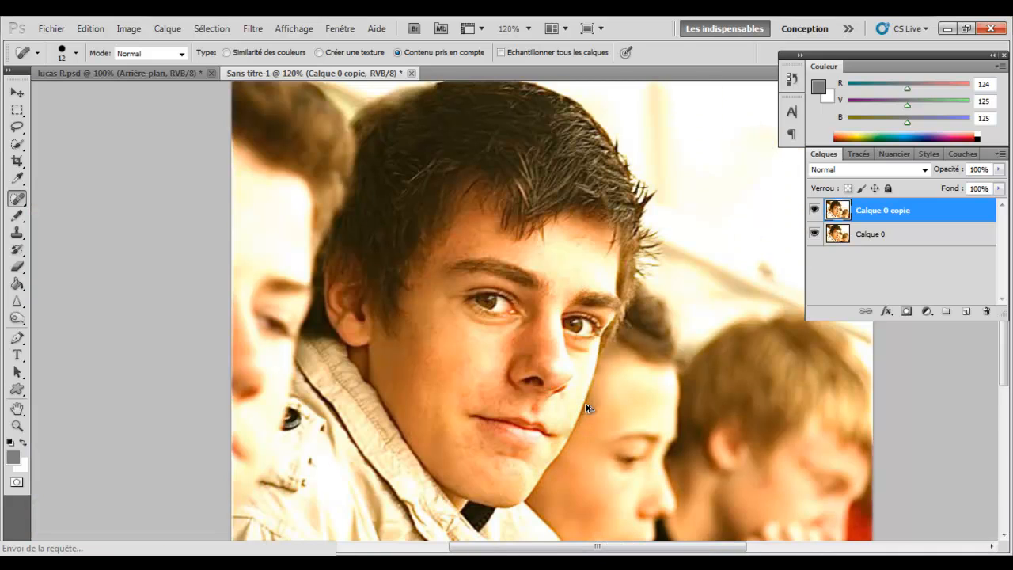
pyautogui.scroll(-1, 588, 407)
pyautogui.scroll(4, 568, 403)
# Step: Set the healing brush size to 10 px
pyautogui.rightClick(479, 374)
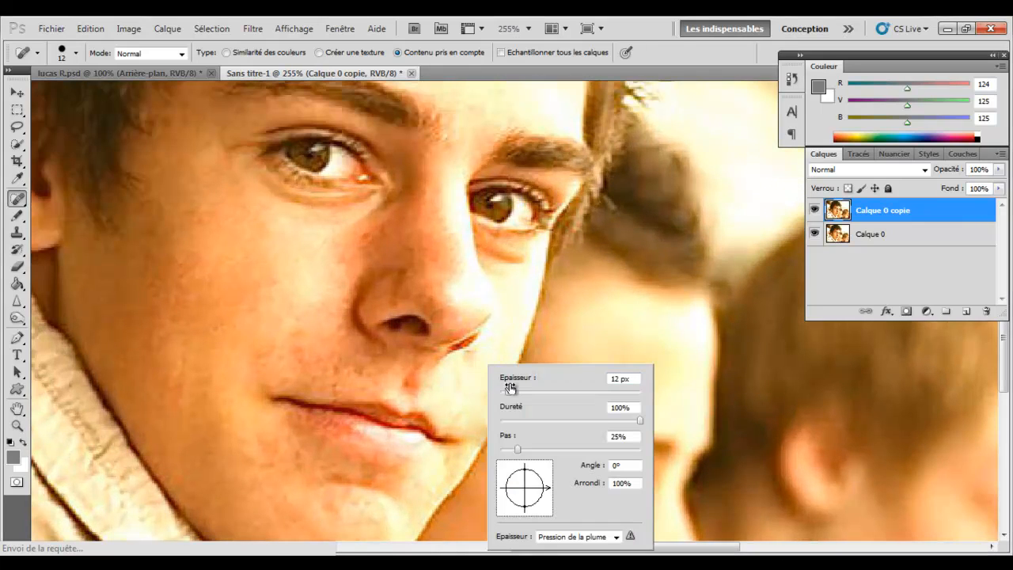
pyautogui.moveTo(509, 390); pyautogui.dragTo(478, 437)
pyautogui.press('Return')
pyautogui.scroll(-2, 392, 349)
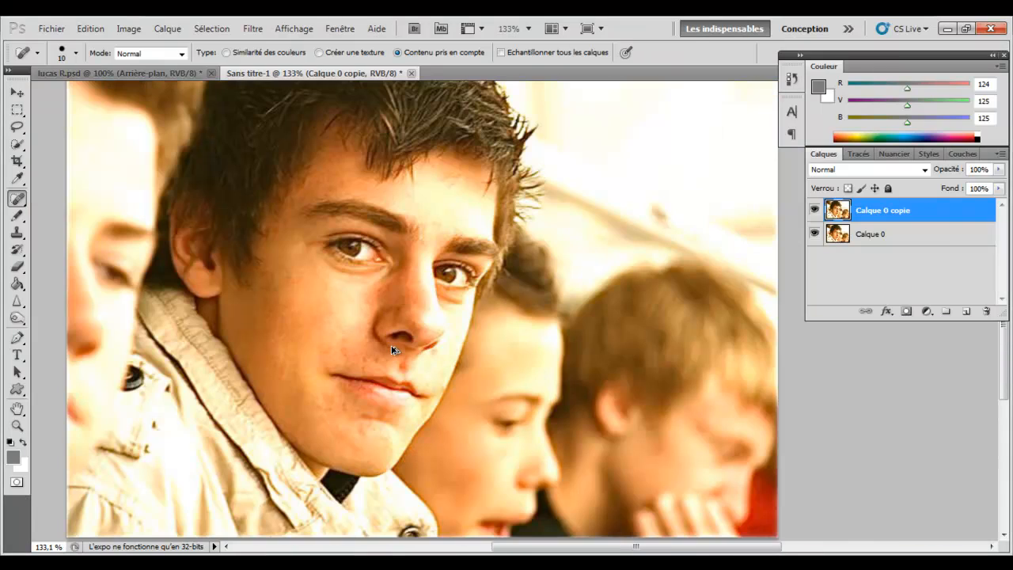
# Step: Set the healing brush size to 11 px and heal the crease under the near eye and the mark beside the nose
pyautogui.scroll(3, 265, 352)
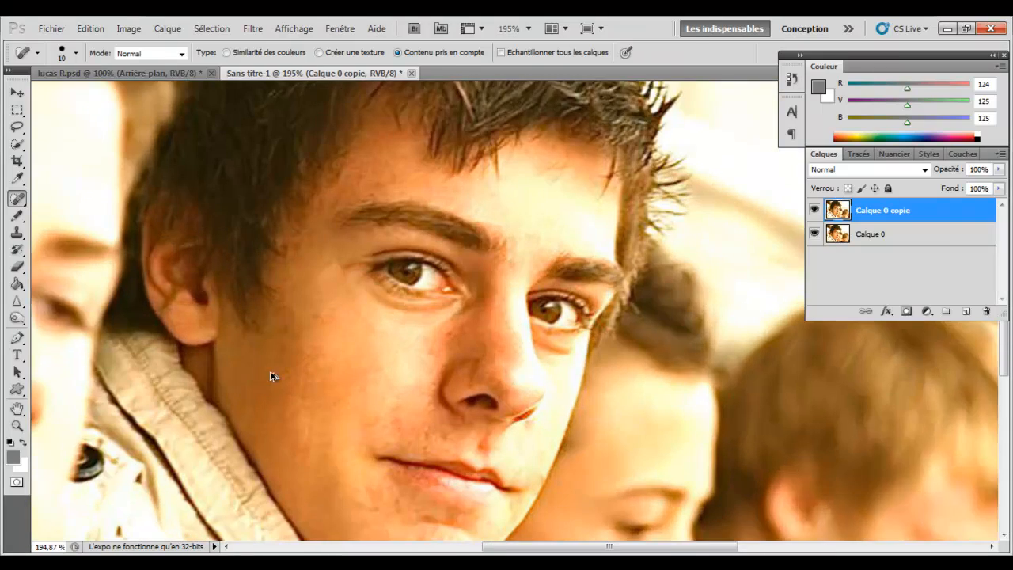
pyautogui.scroll(1, 273, 373)
pyautogui.rightClick(396, 301)
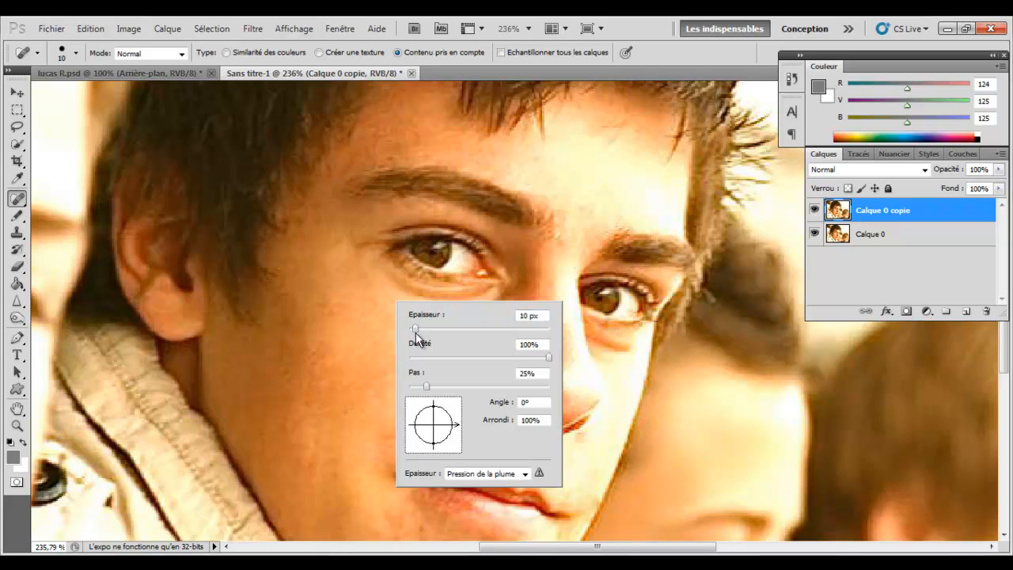
pyautogui.click(418, 329)
pyautogui.press('Return')
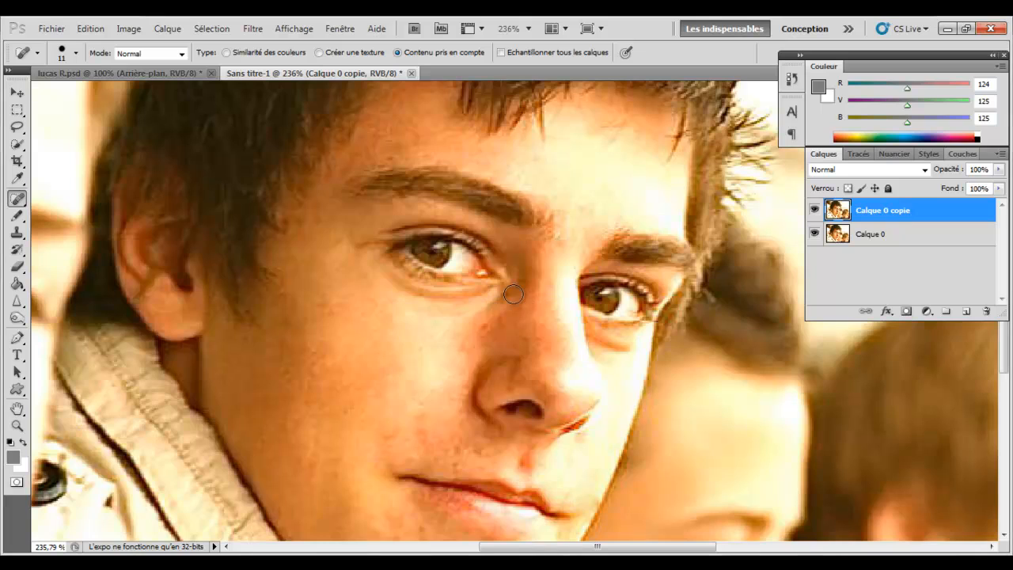
pyautogui.moveTo(389, 271)
pyautogui.mouseDown()
pyautogui.moveTo(407, 270)
pyautogui.moveTo(391, 276)
pyautogui.moveTo(450, 299)
pyautogui.moveTo(480, 295)
pyautogui.moveTo(442, 290)
pyautogui.moveTo(488, 288)
pyautogui.mouseUp()
pyautogui.moveTo(485, 317); pyautogui.dragTo(479, 318)
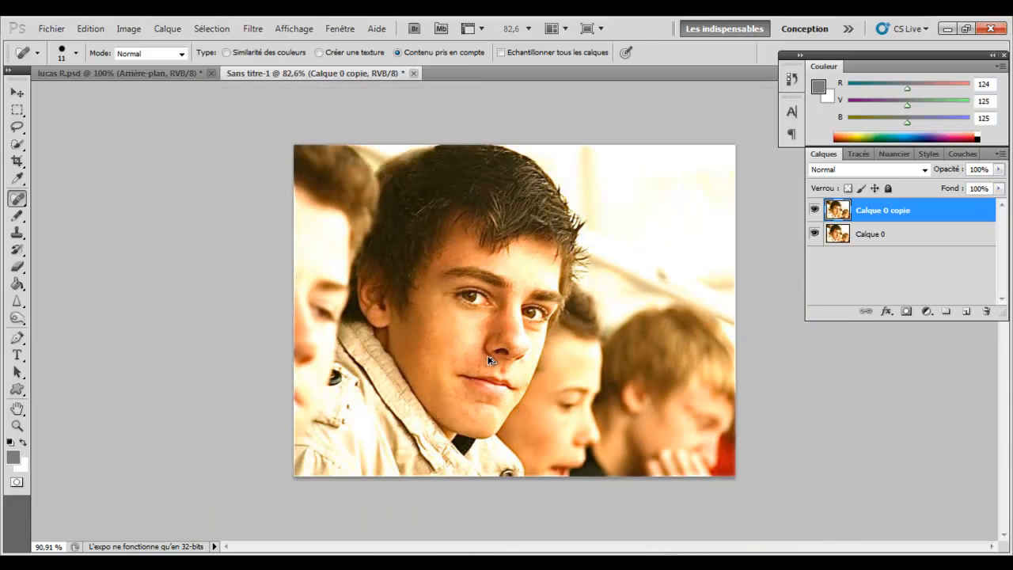
# Step: Heal the remaining marks below the inner corner of the near eye, towards the bridge of the nose
pyautogui.moveTo(488, 360); pyautogui.dragTo(499, 360)
pyautogui.moveTo(484, 273); pyautogui.dragTo(441, 294)
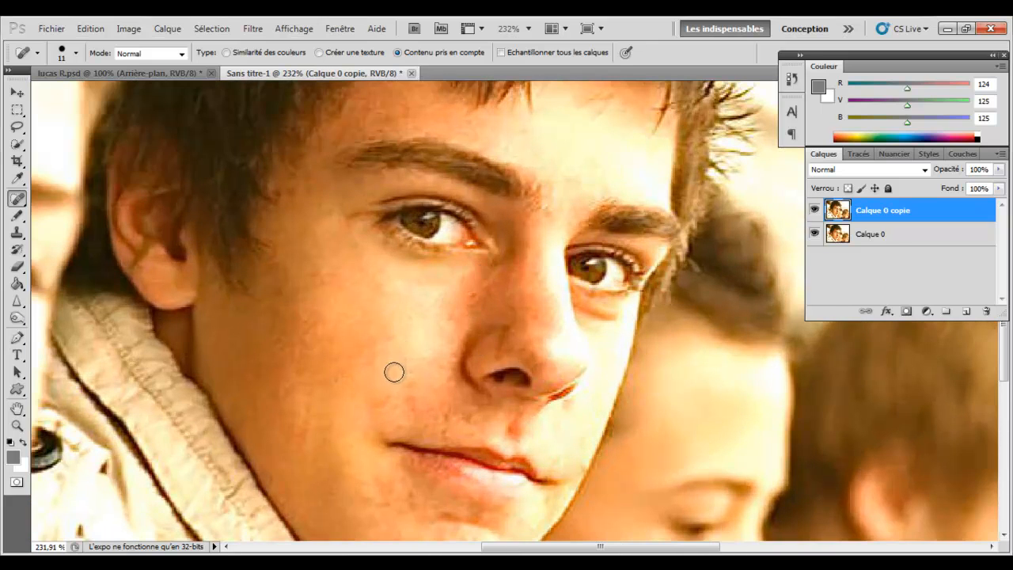
pyautogui.scroll(-5, 448, 355)
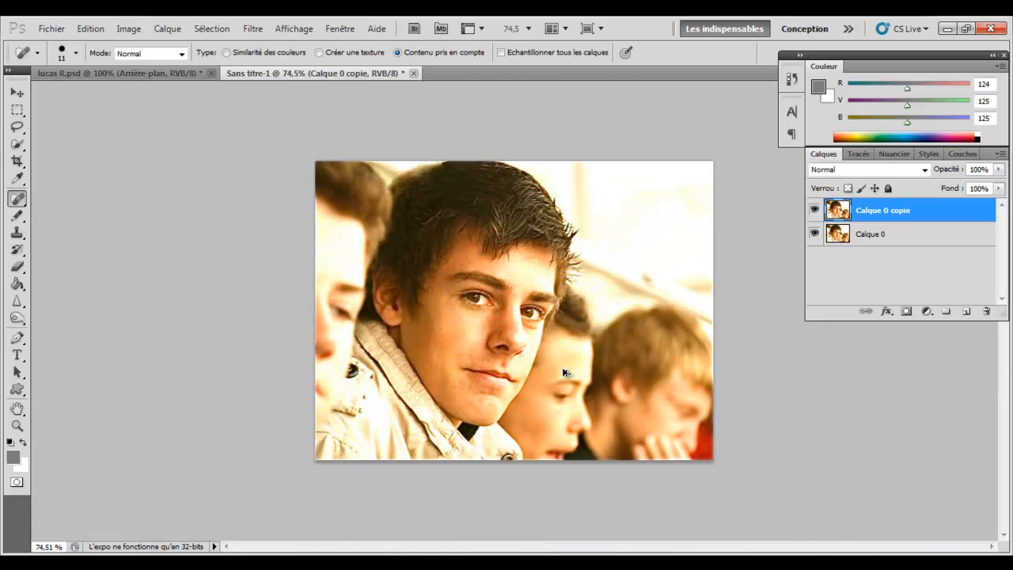
pyautogui.scroll(5, 564, 372)
pyautogui.moveTo(518, 291)
pyautogui.mouseDown()
pyautogui.moveTo(487, 268)
pyautogui.moveTo(491, 286)
pyautogui.moveTo(482, 266)
pyautogui.moveTo(498, 299)
pyautogui.moveTo(478, 258)
pyautogui.moveTo(466, 301)
pyautogui.mouseUp()
pyautogui.scroll(-5, 242, 346)
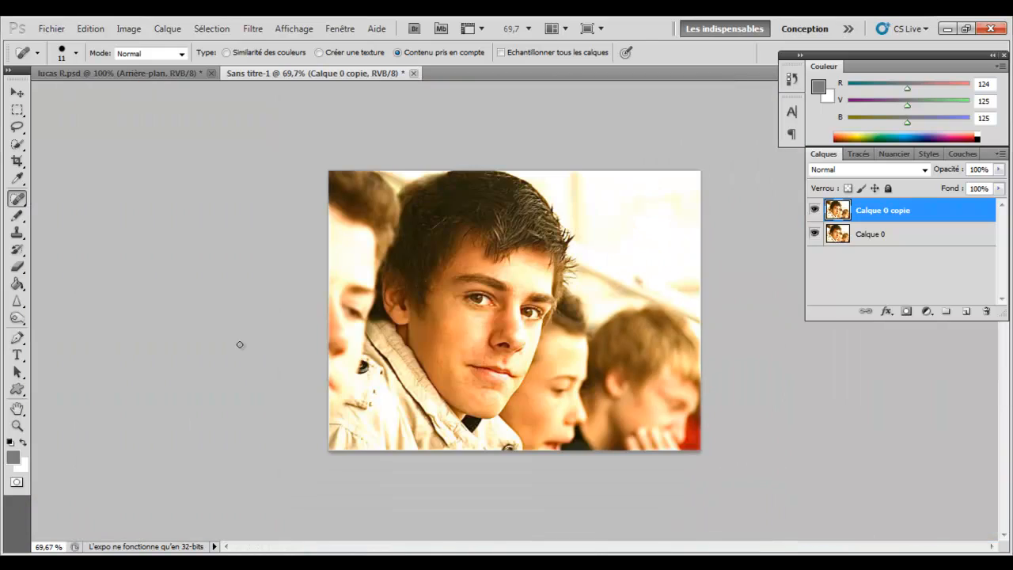
# Step: Switch to the Smudge tool for the area under the far eye and set its brush size to 9 px
pyautogui.scroll(8, 552, 339)
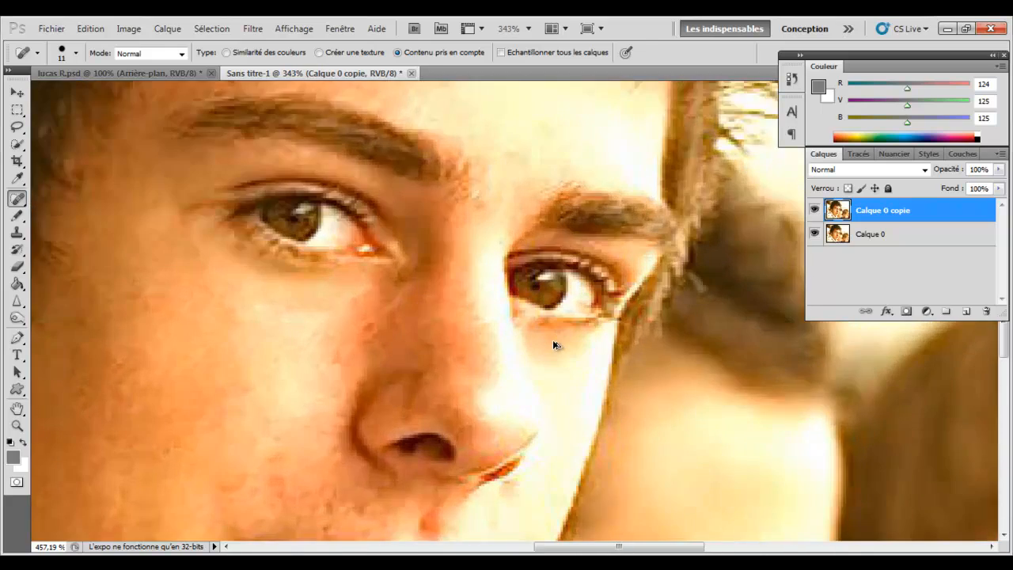
pyautogui.scroll(-2, 547, 339)
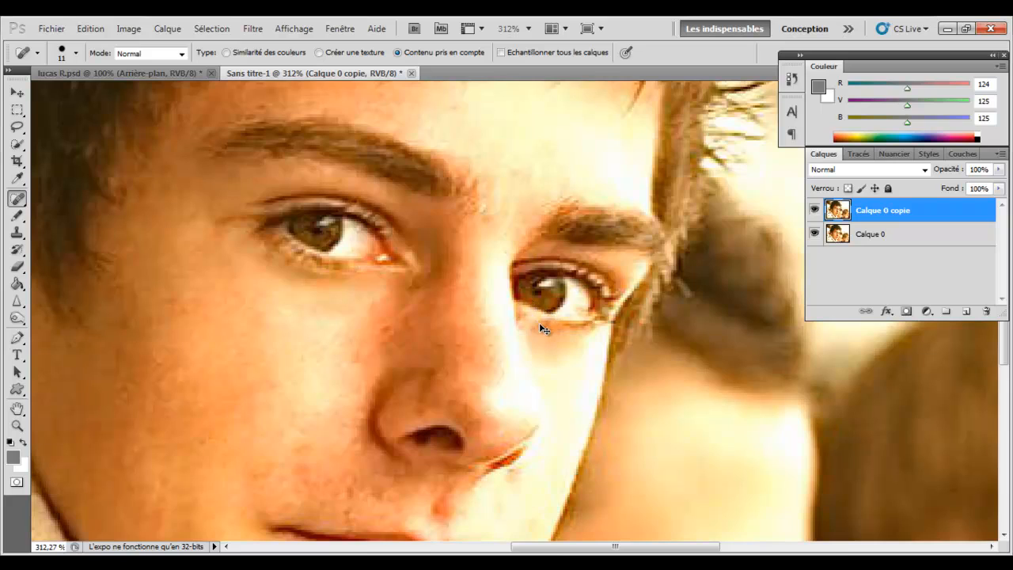
pyautogui.moveTo(543, 331); pyautogui.dragTo(546, 340)
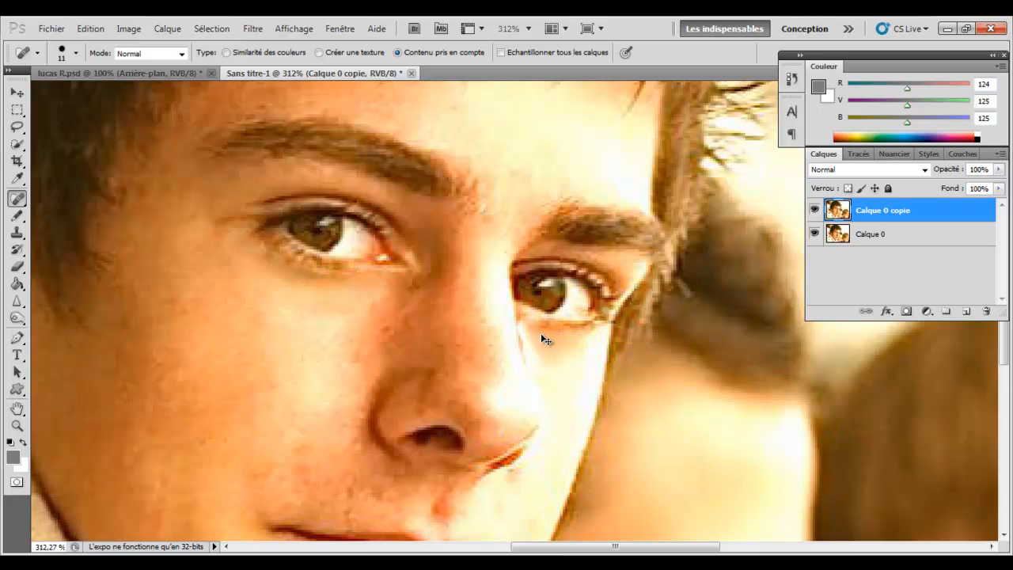
pyautogui.click(18, 319)
pyautogui.click(79, 330)
pyautogui.click(17, 301)
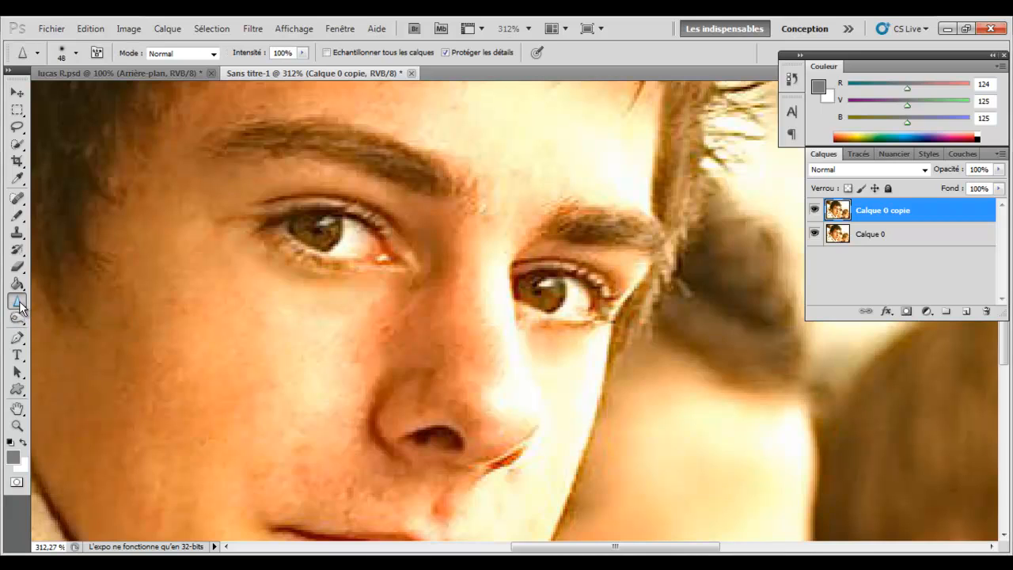
pyautogui.click(76, 327)
pyautogui.rightClick(556, 334)
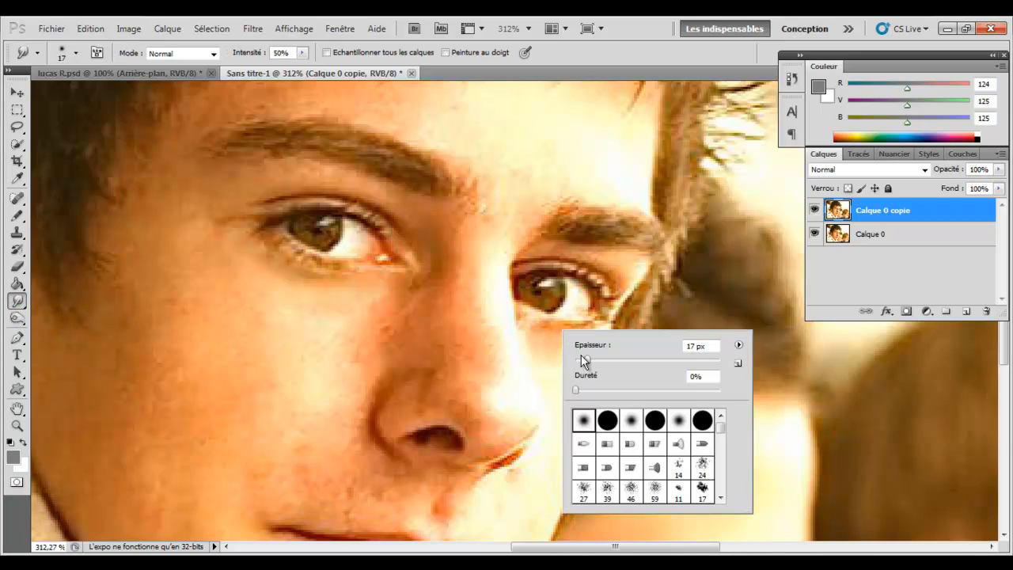
pyautogui.moveTo(581, 358); pyautogui.dragTo(581, 359)
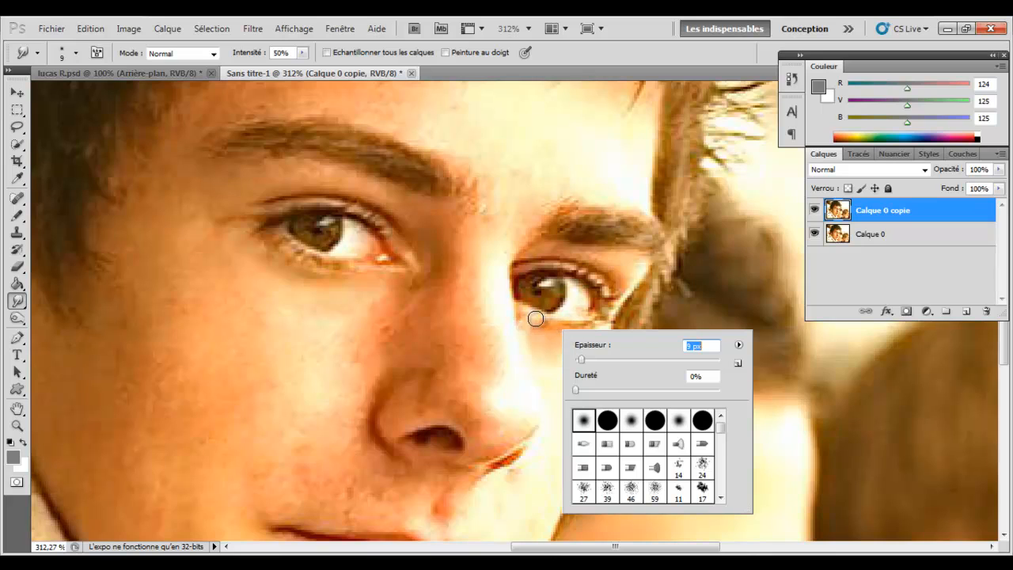
# Step: Smudge the skin along the lower lid of the far eye, next to the nose
pyautogui.click(541, 319)
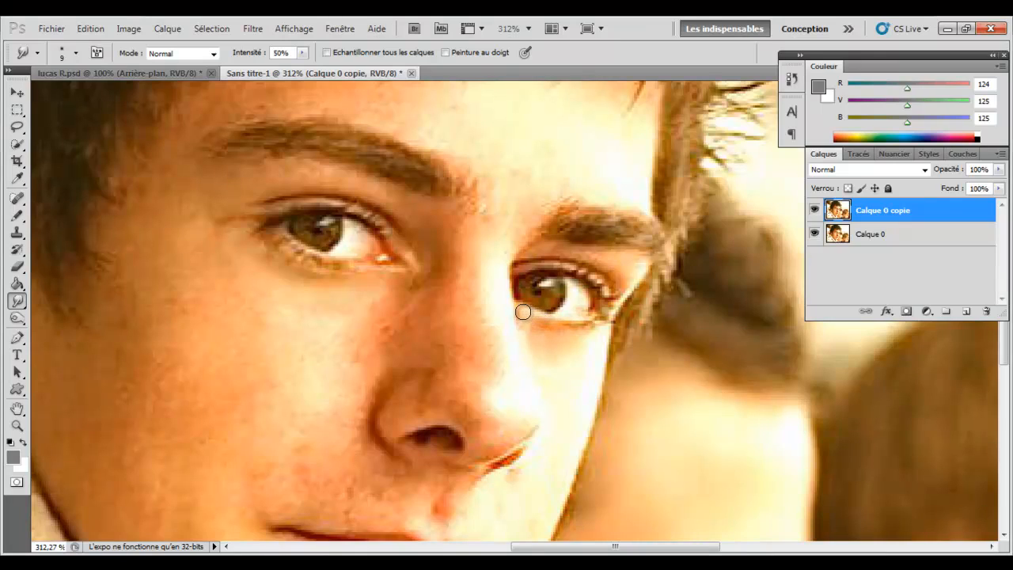
pyautogui.moveTo(522, 312)
pyautogui.mouseDown()
pyautogui.moveTo(545, 323)
pyautogui.moveTo(520, 310)
pyautogui.moveTo(526, 318)
pyautogui.mouseUp()
pyautogui.scroll(-5, 279, 375)
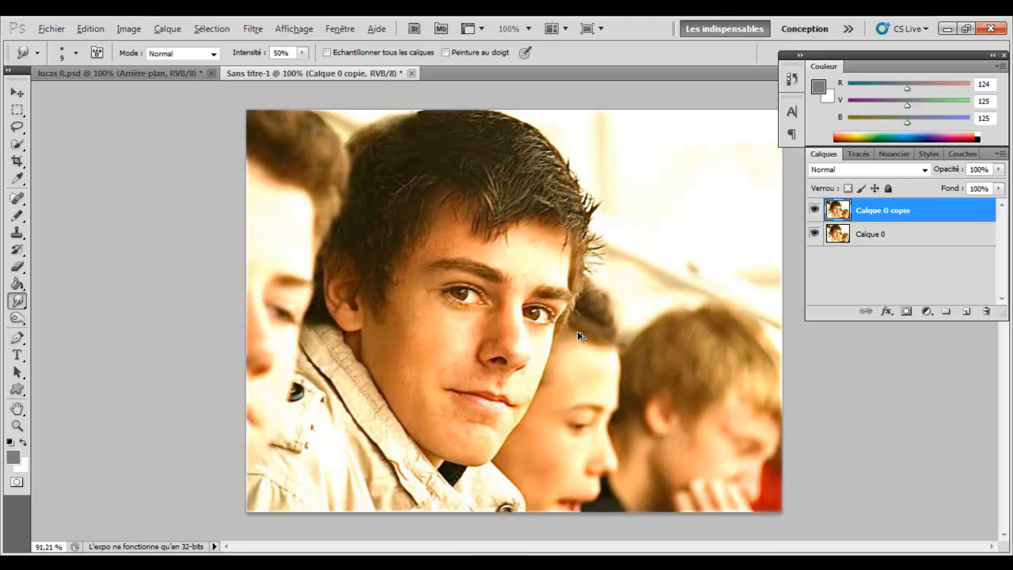
pyautogui.scroll(-1, 579, 335)
pyautogui.scroll(2, 574, 336)
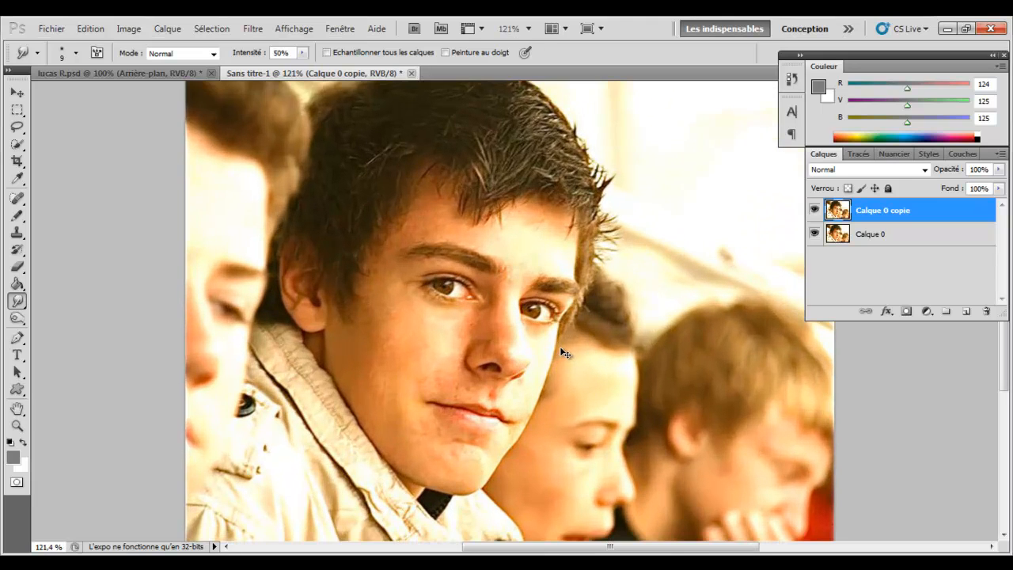
pyautogui.scroll(-1, 552, 302)
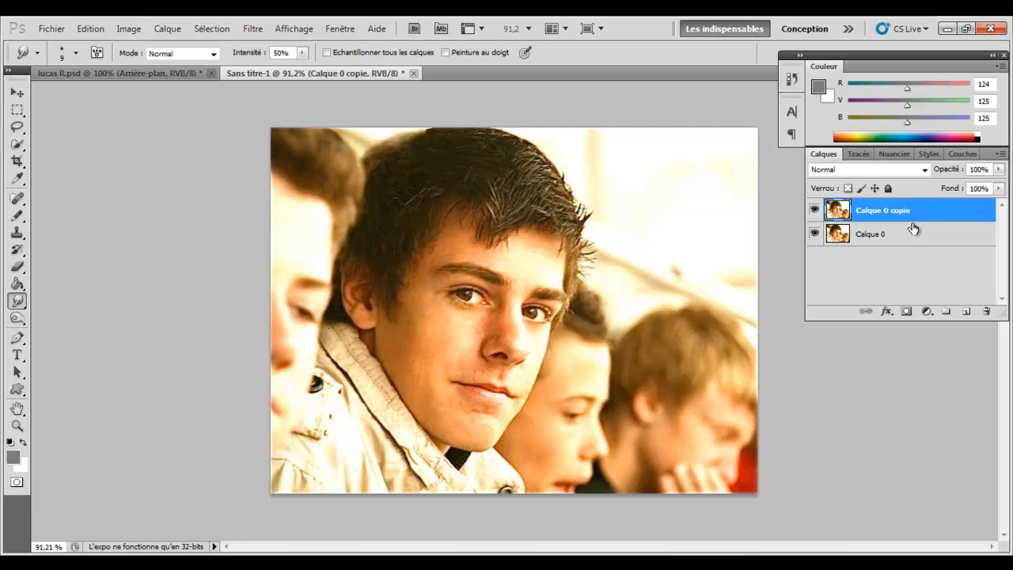
pyautogui.click(929, 311)
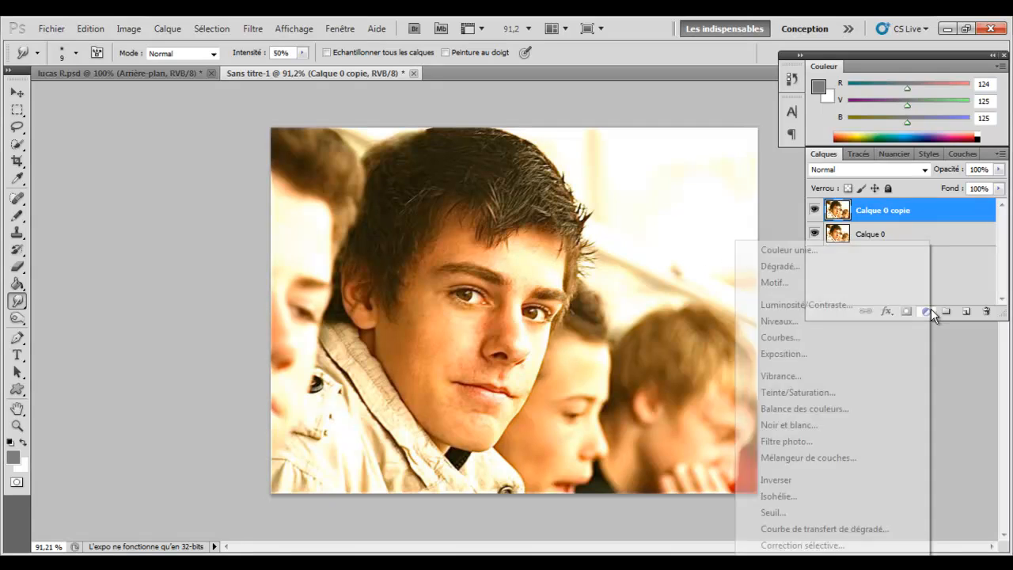
pyautogui.click(931, 311)
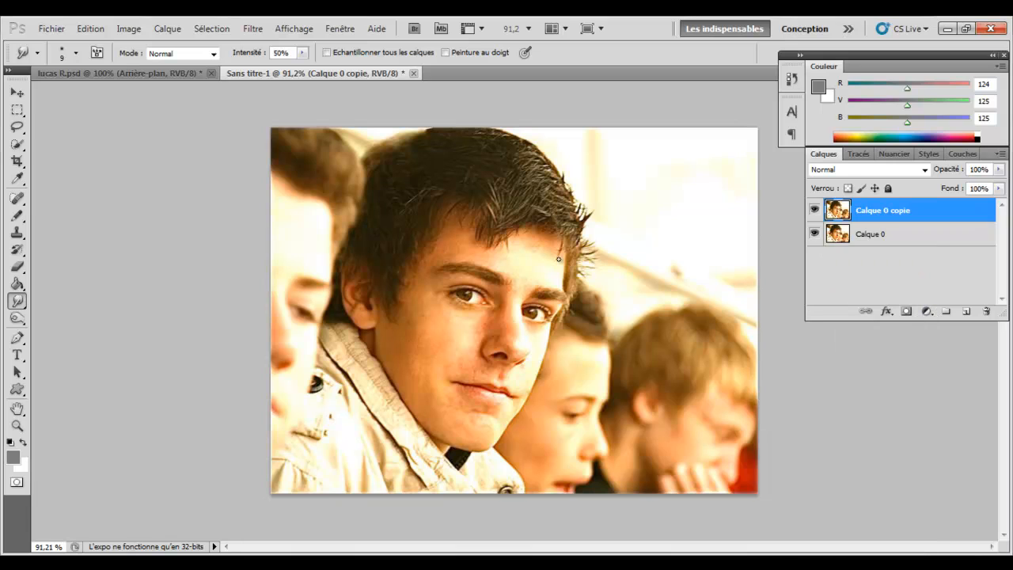
pyautogui.click(18, 303)
# Step: Switch to the Dodge tool (Densité -) on the Calque 0 copie layer and set its brush size to 141 px
pyautogui.click(17, 318)
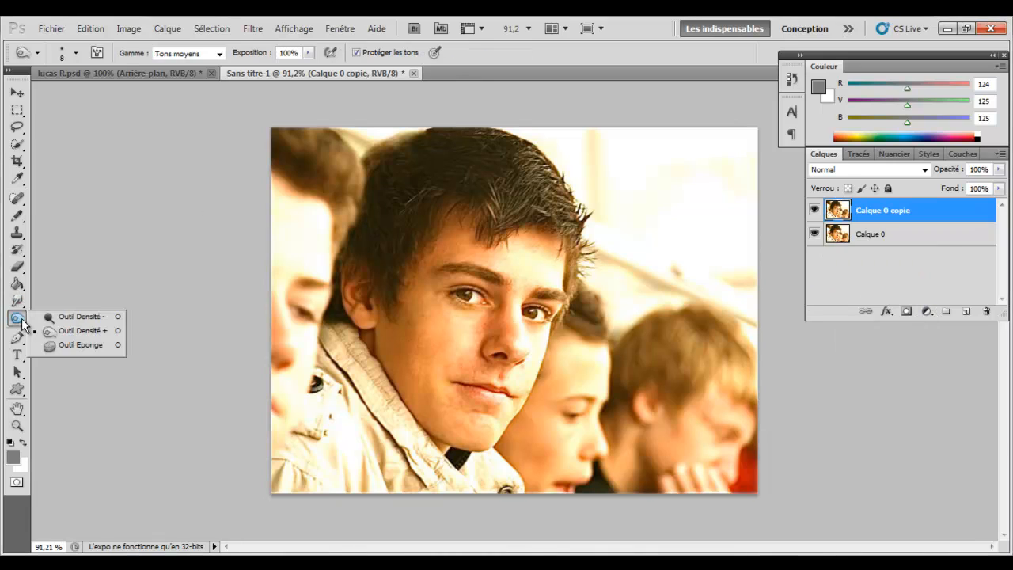
pyautogui.click(63, 318)
pyautogui.rightClick(463, 263)
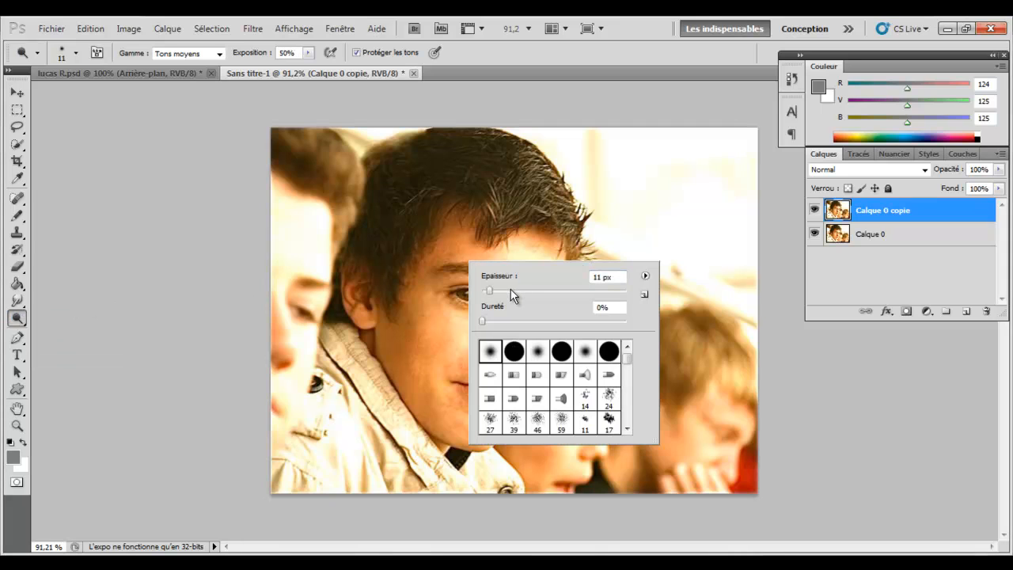
pyautogui.moveTo(510, 291); pyautogui.dragTo(522, 291)
pyautogui.click(885, 214)
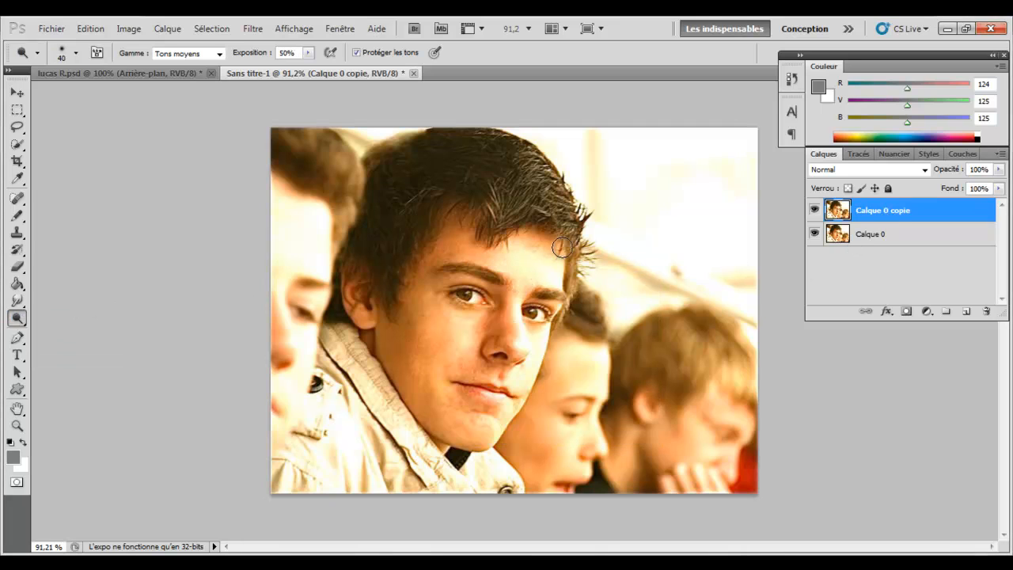
pyautogui.rightClick(592, 232)
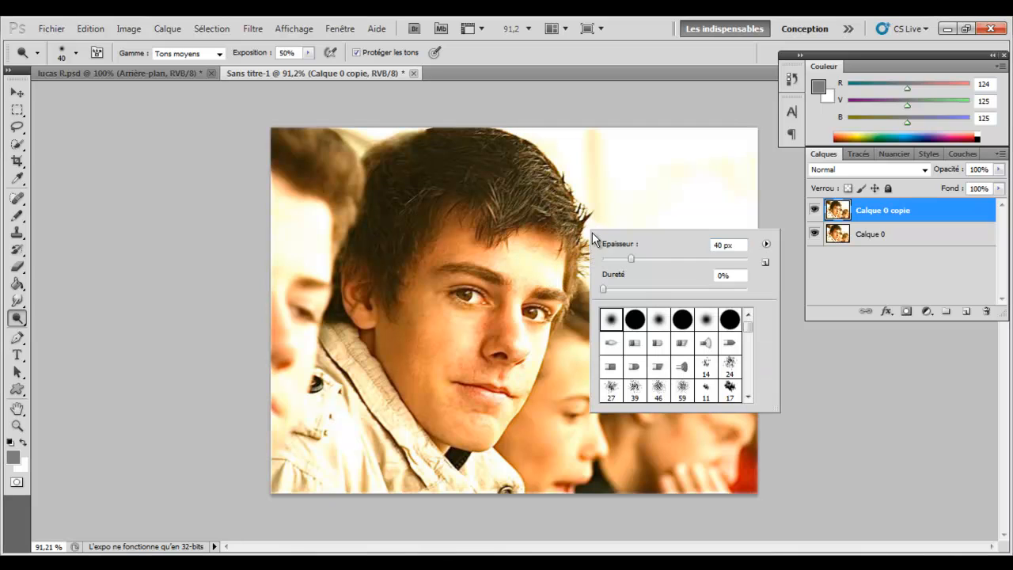
pyautogui.moveTo(631, 259); pyautogui.dragTo(692, 264)
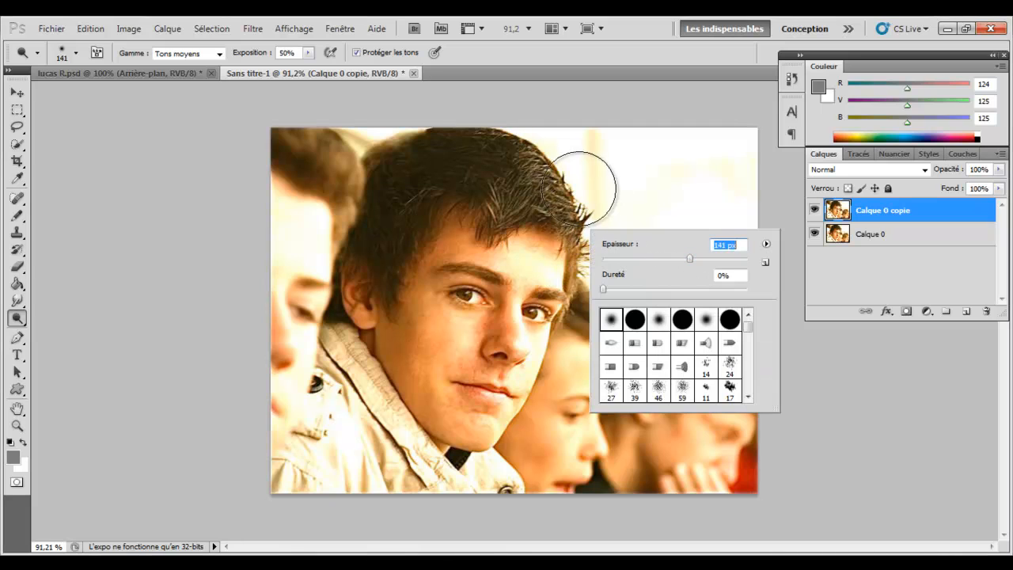
pyautogui.click(516, 165)
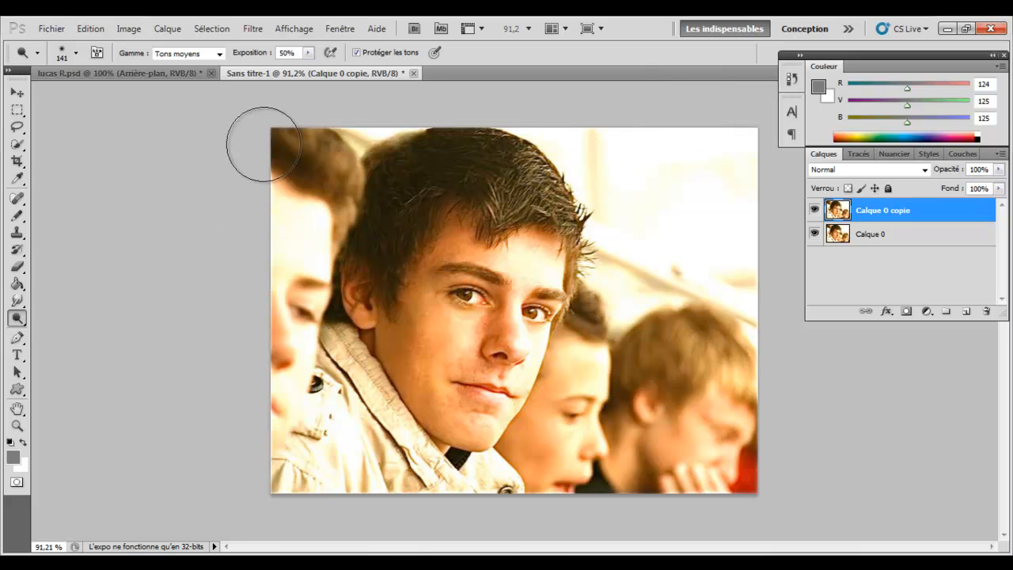
# Step: Reduce the Dodge brush size to 26 px and lighten the irises of both eyes
pyautogui.click(19, 318)
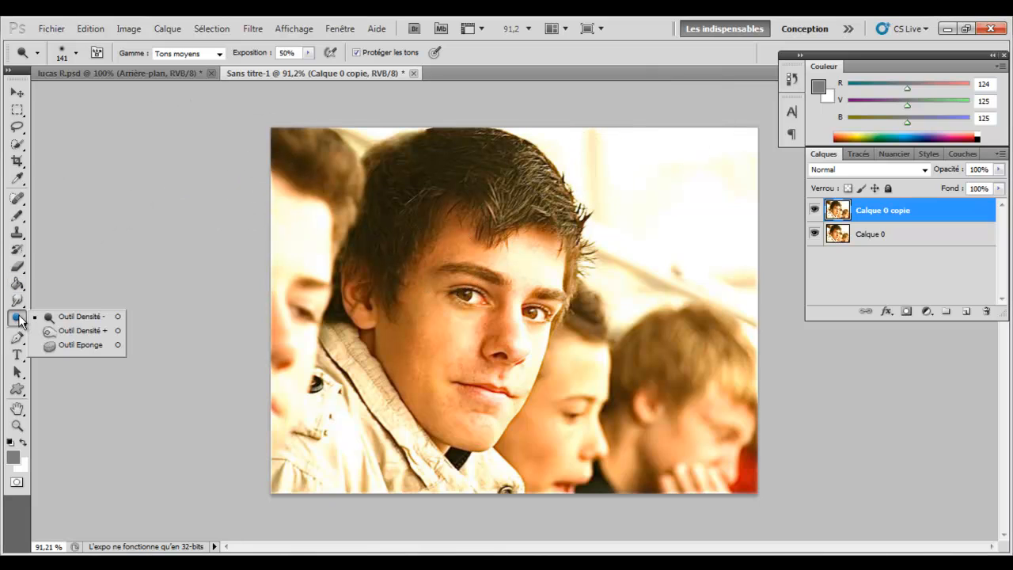
pyautogui.click(19, 319)
pyautogui.scroll(8, 722, 294)
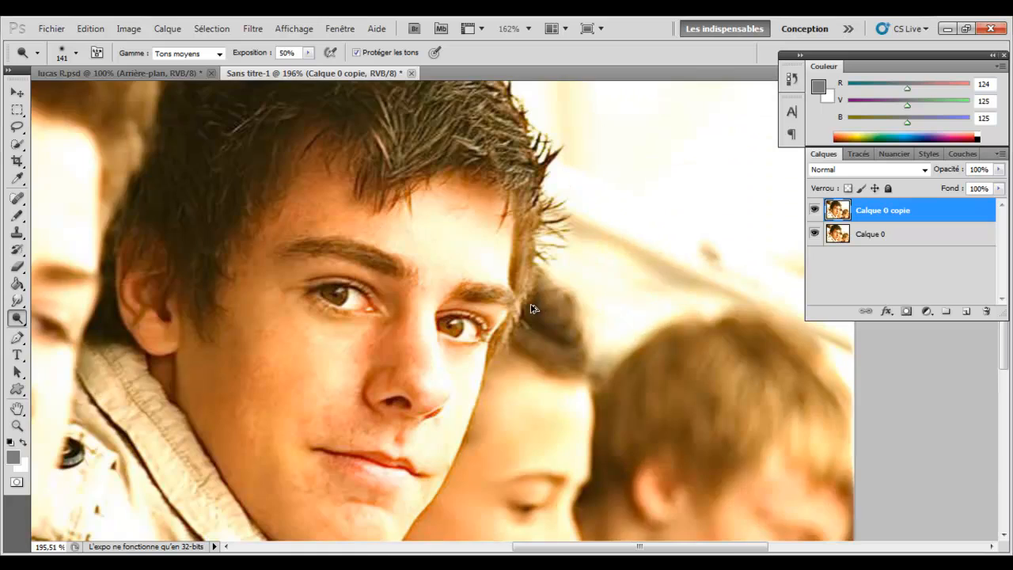
pyautogui.rightClick(436, 282)
pyautogui.moveTo(476, 311); pyautogui.dragTo(467, 308)
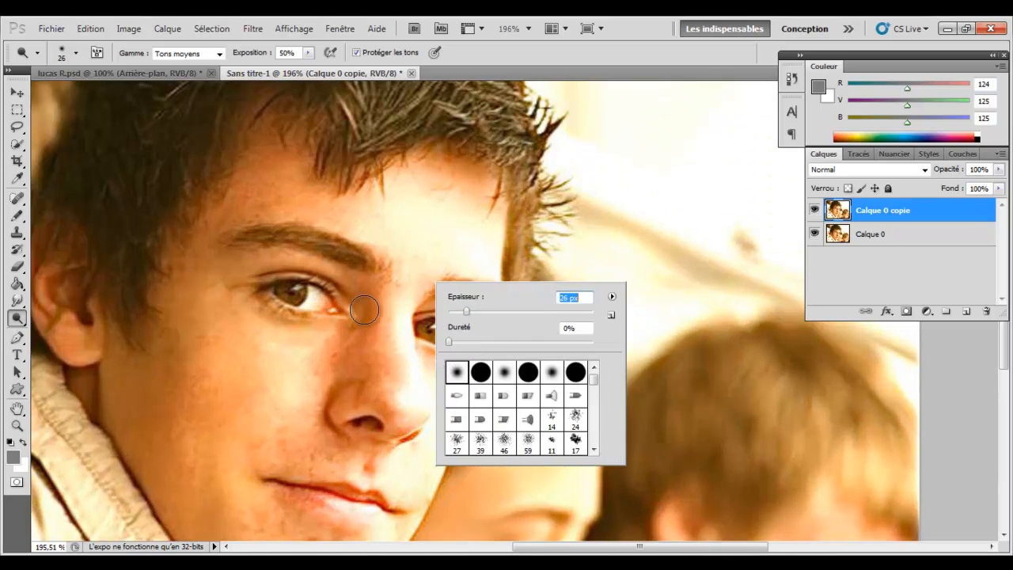
pyautogui.click(294, 298)
pyautogui.moveTo(300, 303)
pyautogui.mouseDown()
pyautogui.moveTo(309, 295)
pyautogui.moveTo(295, 290)
pyautogui.mouseUp()
pyautogui.moveTo(451, 340); pyautogui.dragTo(436, 338)
pyautogui.scroll(-8, 237, 354)
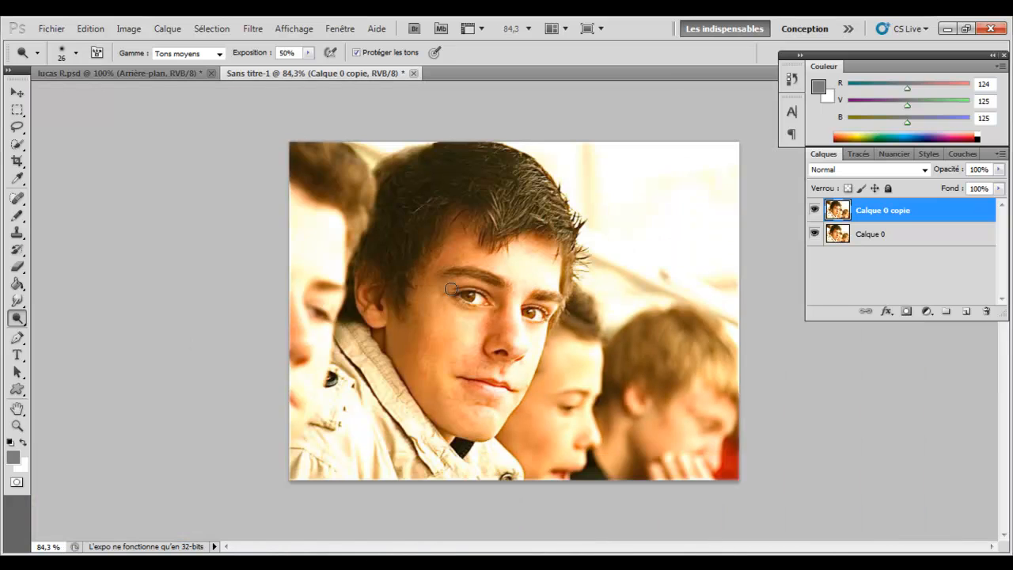
# Step: Switch to the Burn tool (Densité +) with a 139 px brush and darken the near side of the face, the collar and the hair
pyautogui.moveTo(17, 319); pyautogui.dragTo(39, 329)
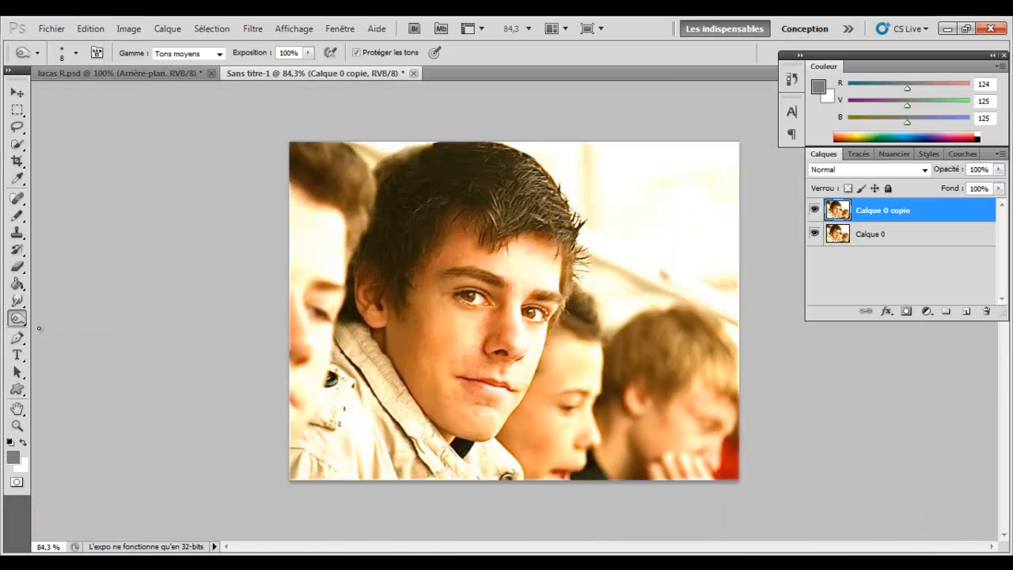
pyautogui.rightClick(581, 201)
pyautogui.moveTo(604, 230); pyautogui.dragTo(667, 233)
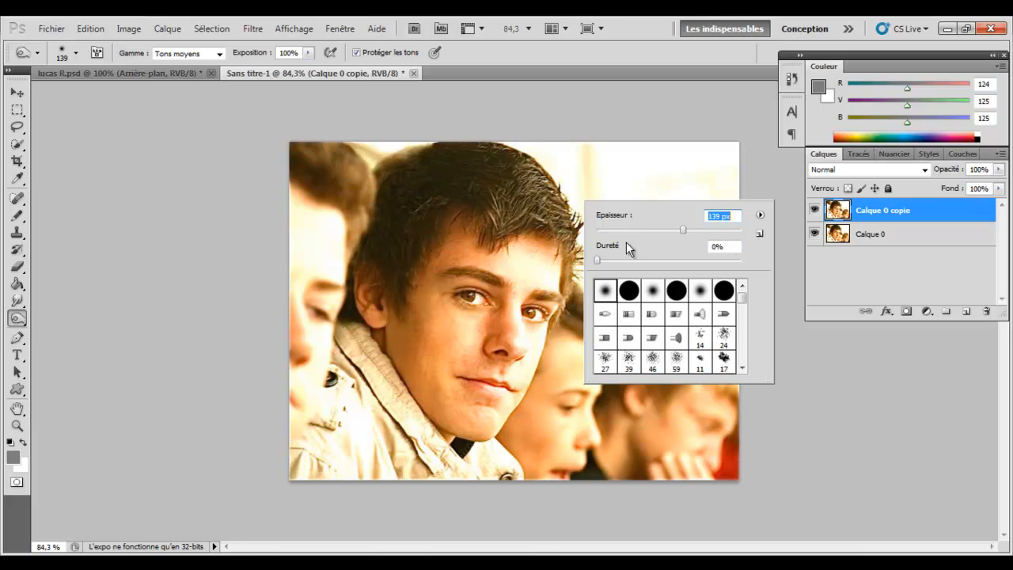
pyautogui.moveTo(381, 364); pyautogui.dragTo(402, 285)
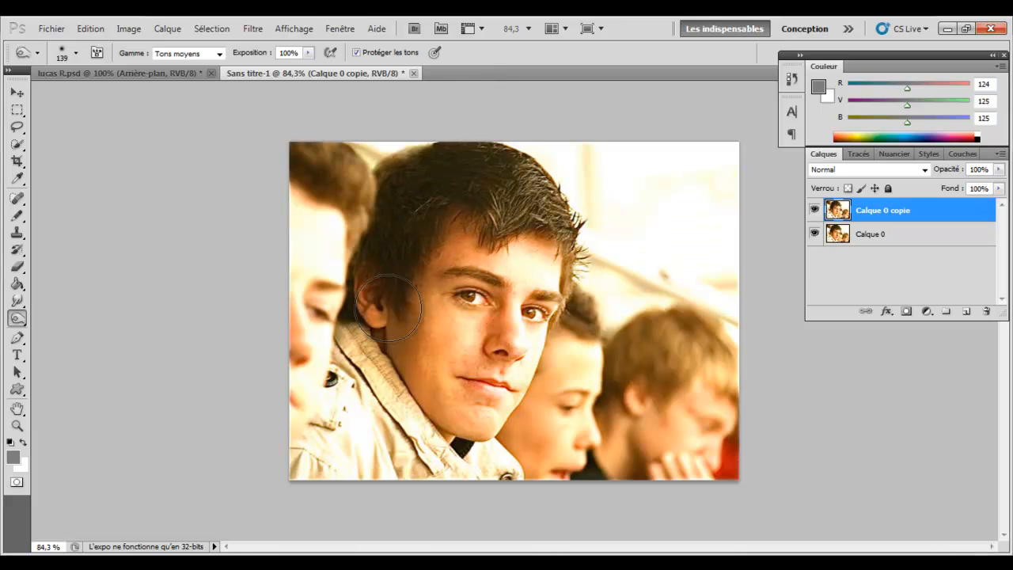
pyautogui.moveTo(346, 391)
pyautogui.mouseDown()
pyautogui.moveTo(340, 366)
pyautogui.moveTo(448, 170)
pyautogui.moveTo(462, 155)
pyautogui.moveTo(512, 186)
pyautogui.mouseUp()
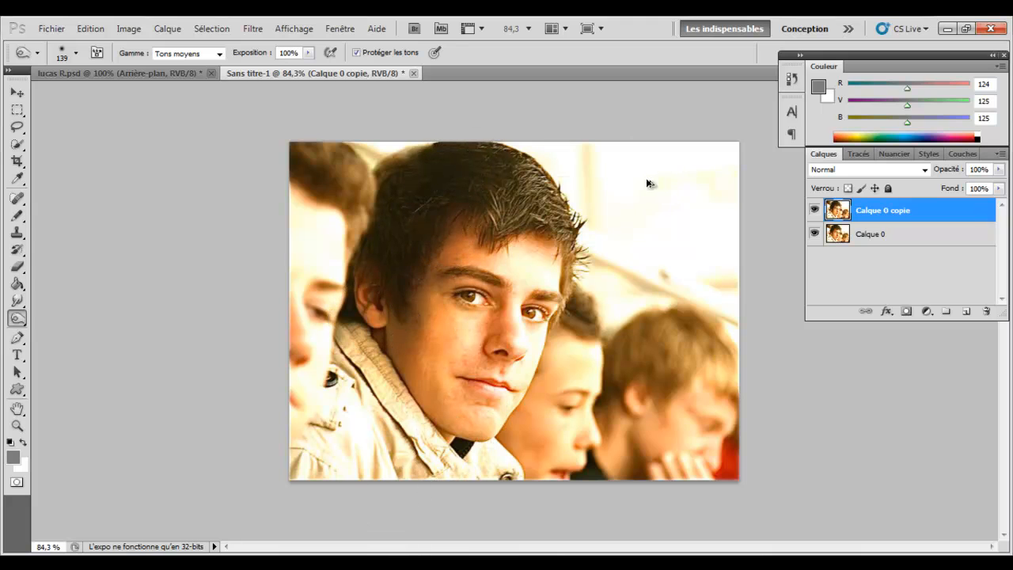
pyautogui.scroll(-2, 596, 270)
pyautogui.scroll(3, 558, 317)
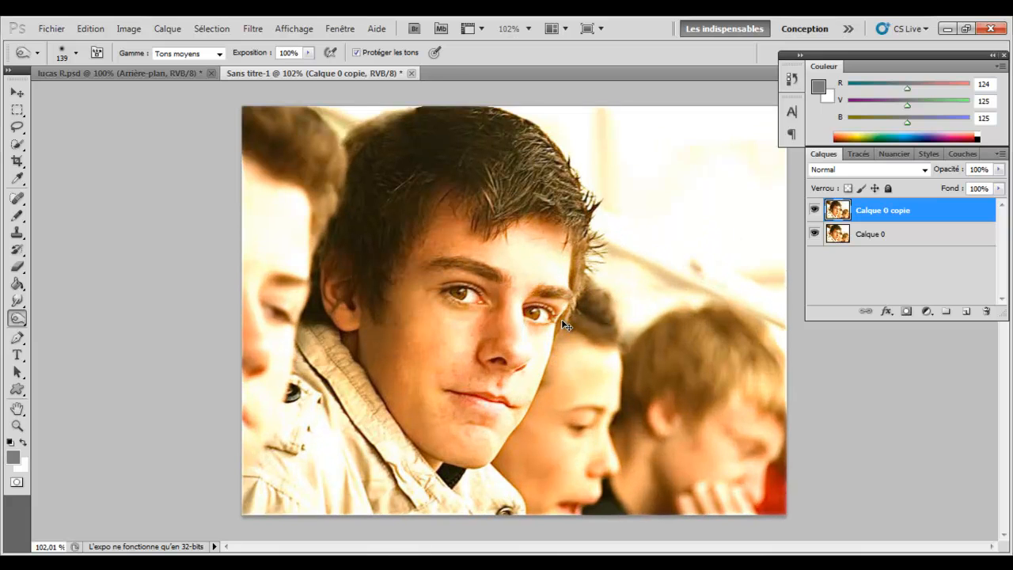
pyautogui.scroll(-1, 561, 319)
pyautogui.scroll(2, 561, 319)
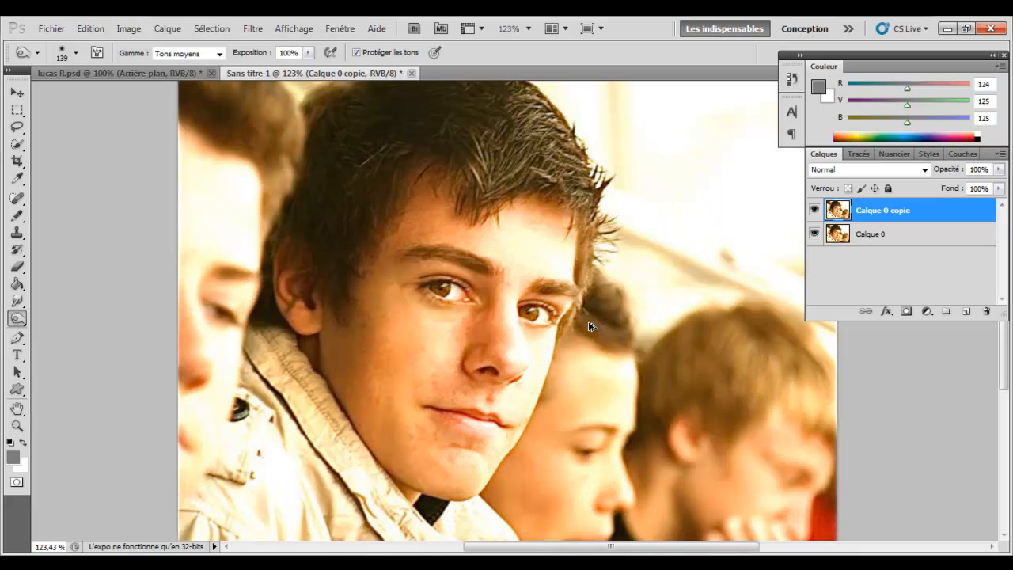
pyautogui.scroll(-3, 646, 270)
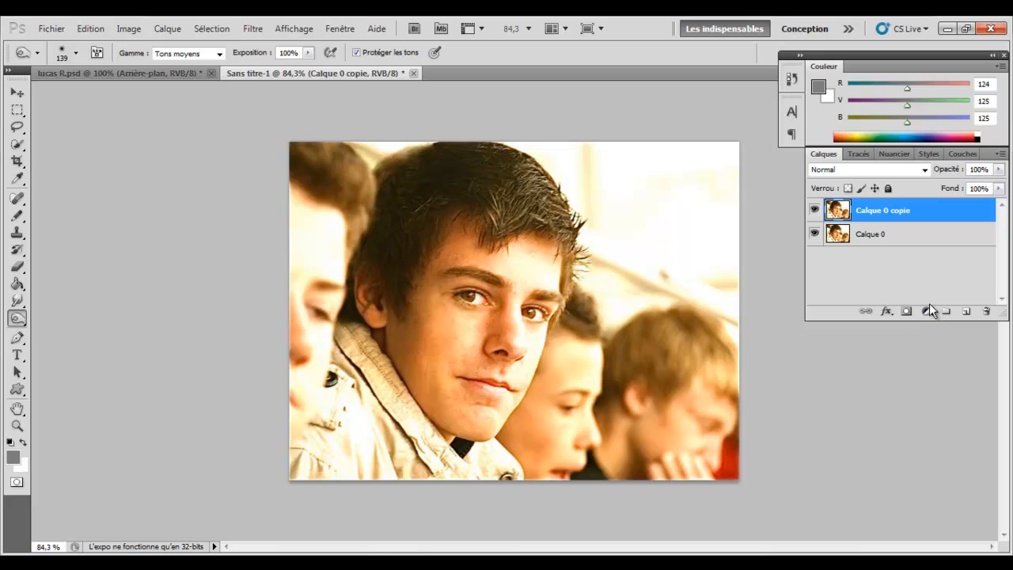
# Step: Add a Teinte/Saturation adjustment layer with saturation +11 and merge it with the Calque 0 copie layer
pyautogui.click(929, 303)
pyautogui.click(931, 213)
pyautogui.click(927, 310)
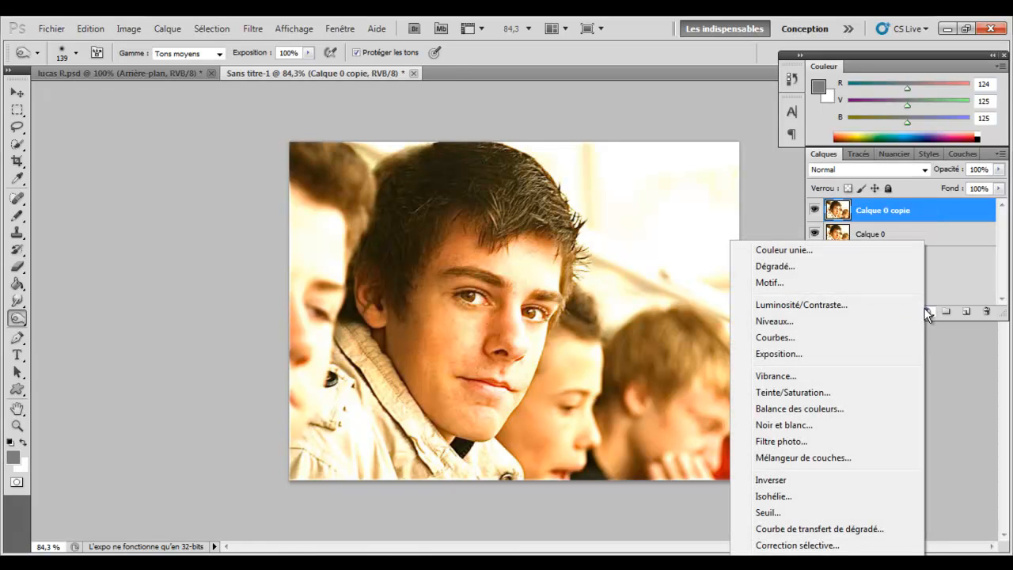
pyautogui.click(870, 398)
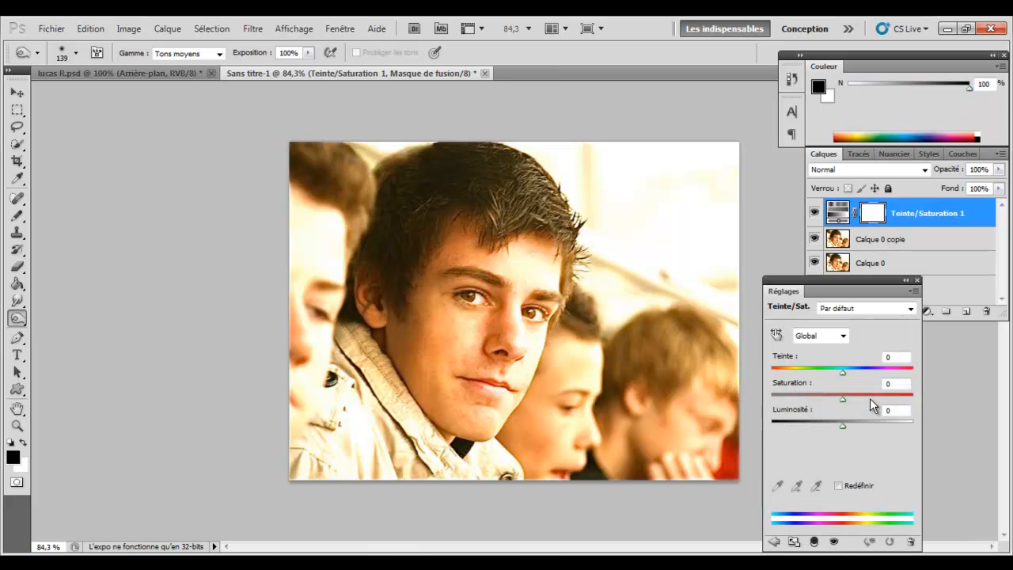
pyautogui.moveTo(846, 399); pyautogui.dragTo(852, 399)
pyautogui.moveTo(850, 399); pyautogui.dragTo(850, 399)
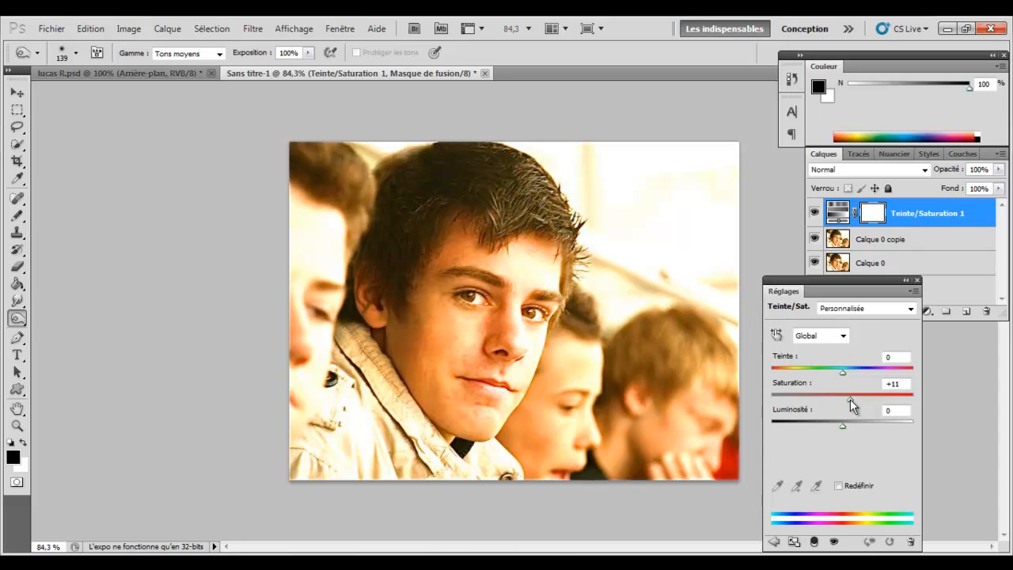
pyautogui.click(917, 280)
pyautogui.rightClick(923, 240)
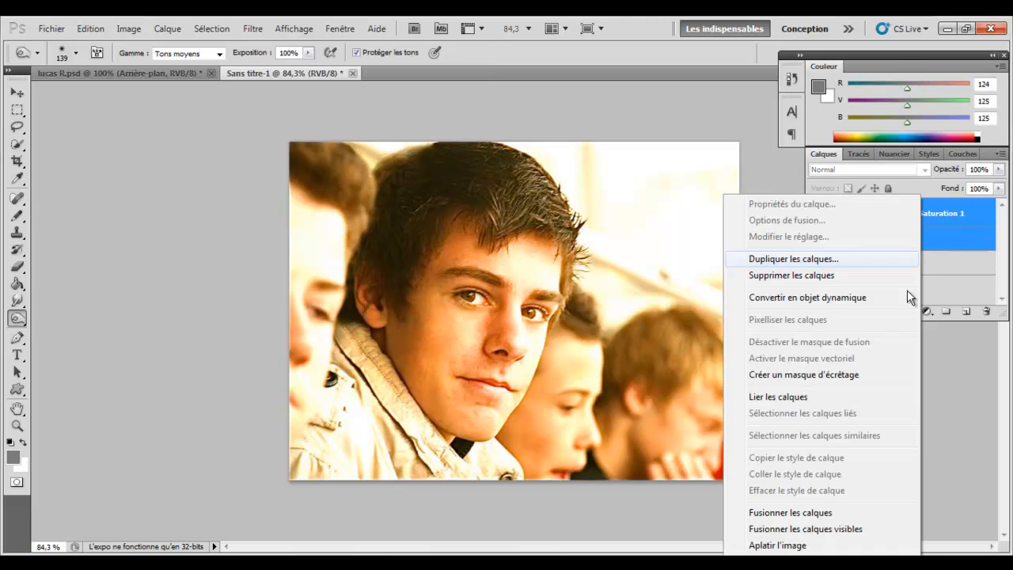
pyautogui.click(832, 512)
# Step: Add a Niveaux adjustment layer above Teinte/Saturation 1 and raise its black input level slightly to deepen the shadows
pyautogui.click(930, 313)
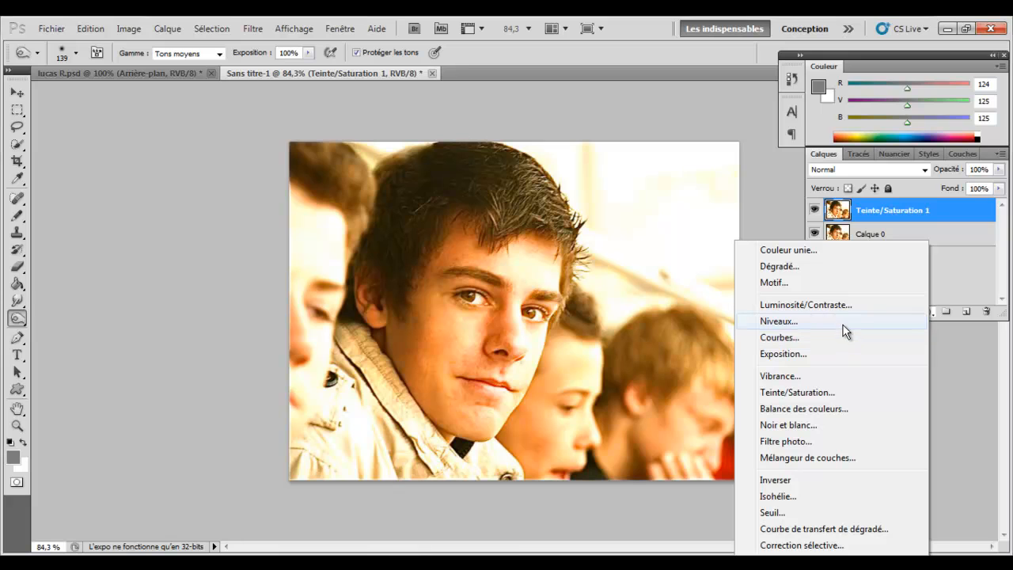
pyautogui.click(779, 321)
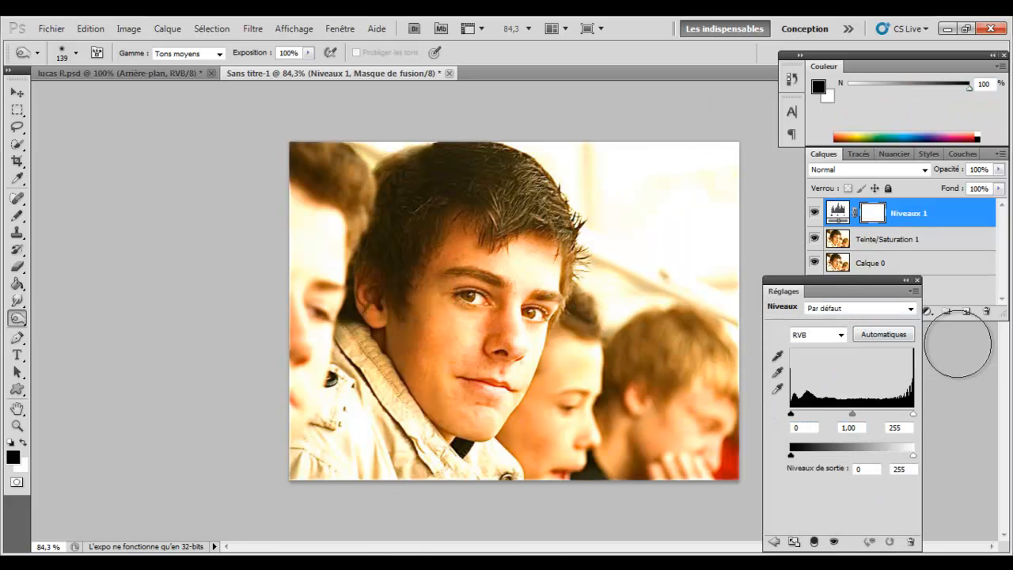
pyautogui.moveTo(791, 414); pyautogui.dragTo(799, 418)
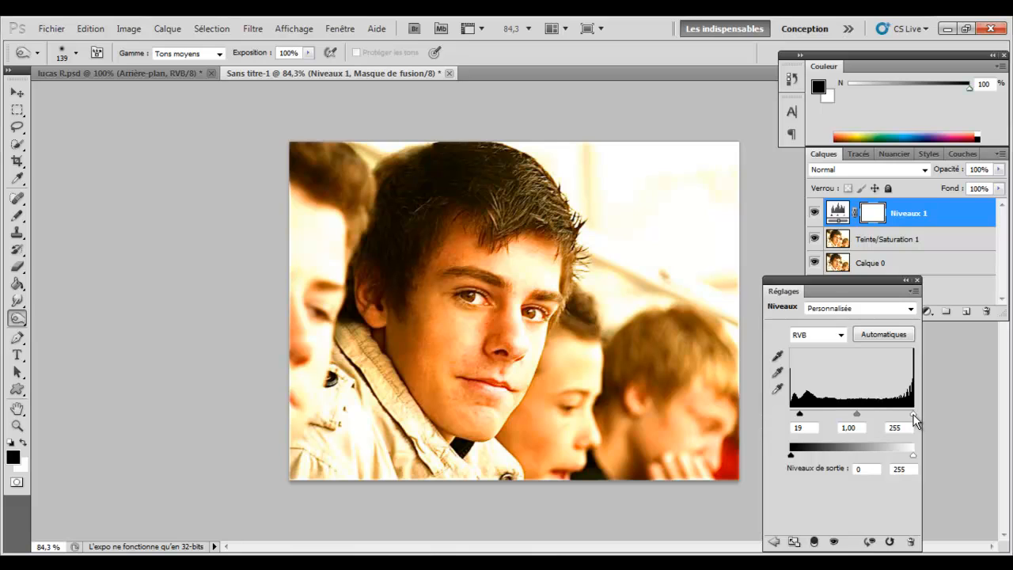
pyautogui.moveTo(913, 415); pyautogui.dragTo(917, 415)
pyautogui.moveTo(800, 415); pyautogui.dragTo(796, 414)
pyautogui.click(917, 280)
# Step: Merge the Niveaux 1 adjustment layer with the Teinte/Saturation 1 layer
pyautogui.keyDown('shift'); pyautogui.click(916, 240); pyautogui.keyUp('shift')
pyautogui.rightClick(916, 240)
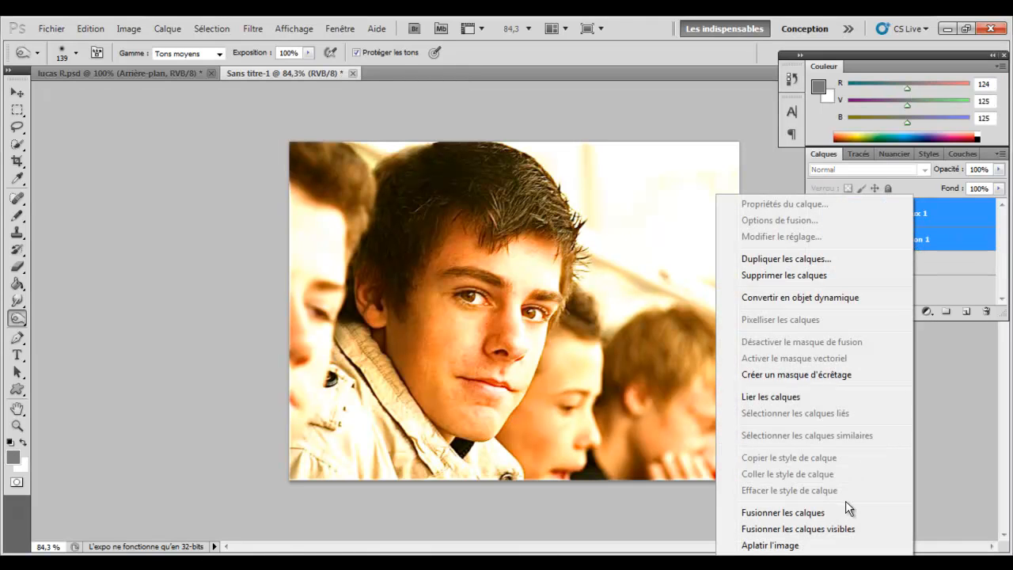
pyautogui.click(847, 513)
# Step: Hide and show the Niveaux 1 layer to compare the retouched portrait with the original on Calque 0
pyautogui.scroll(-1, 624, 360)
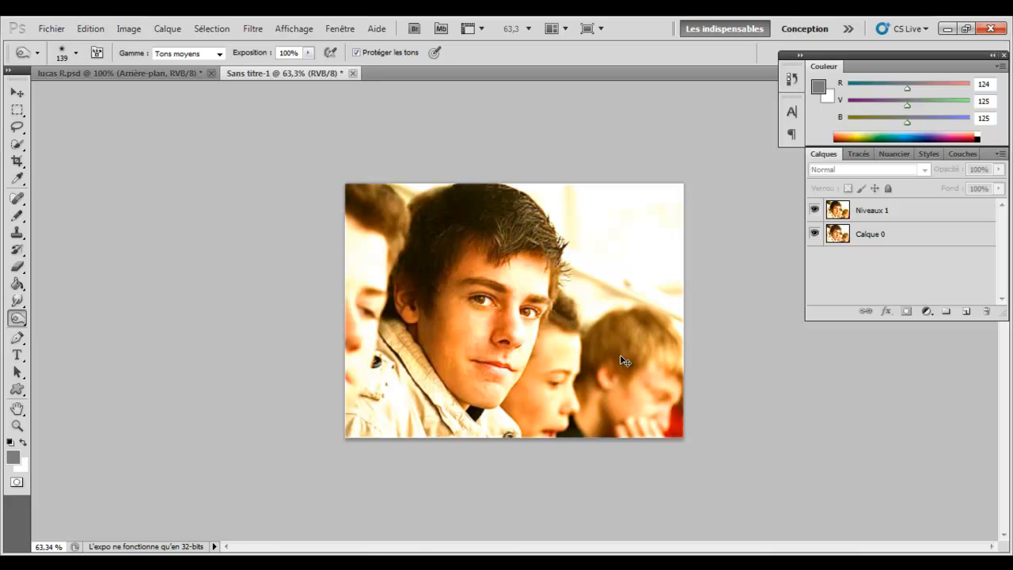
pyautogui.scroll(1, 624, 360)
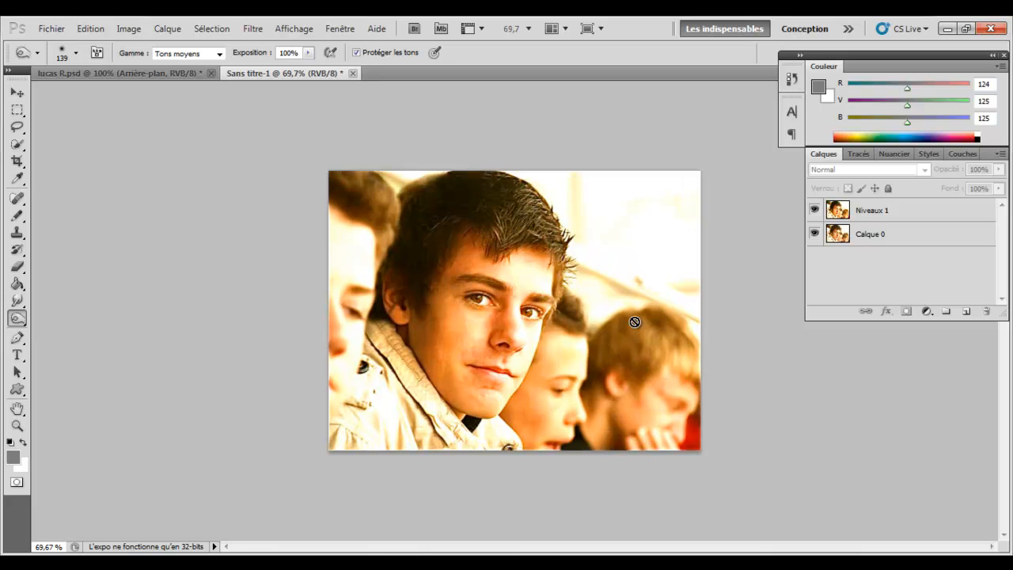
pyautogui.click(815, 210)
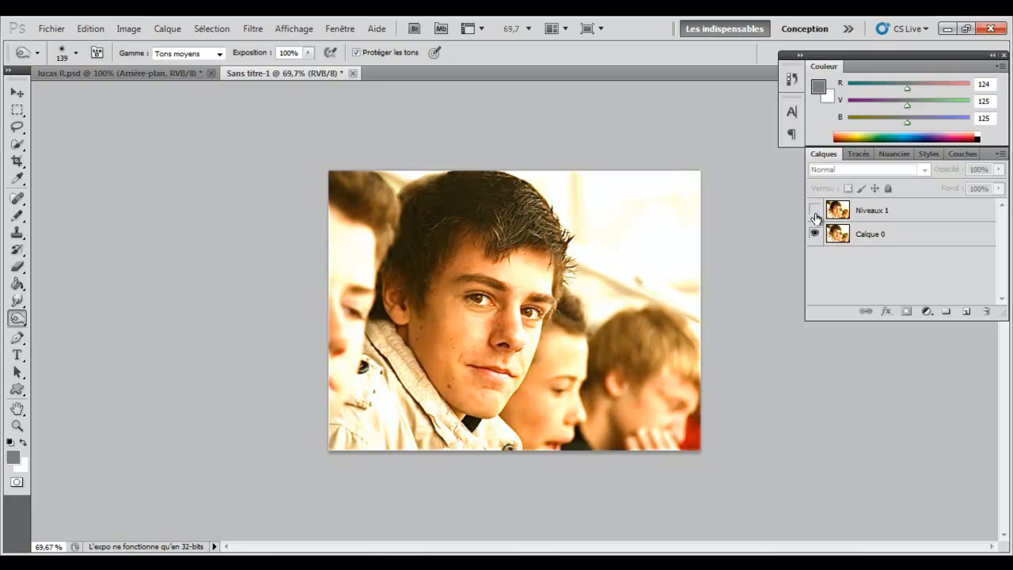
pyautogui.click(815, 210)
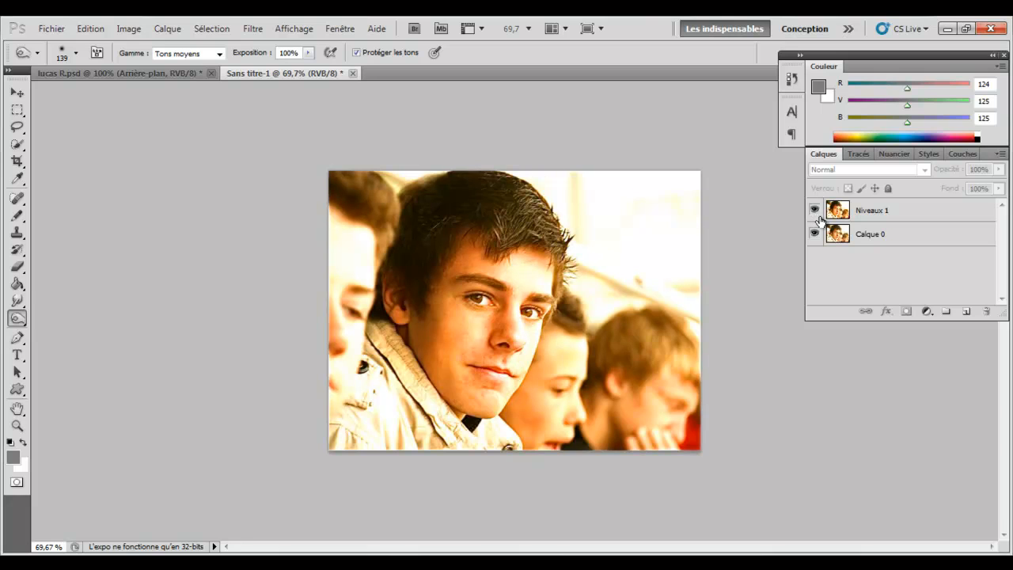
pyautogui.scroll(4, 649, 340)
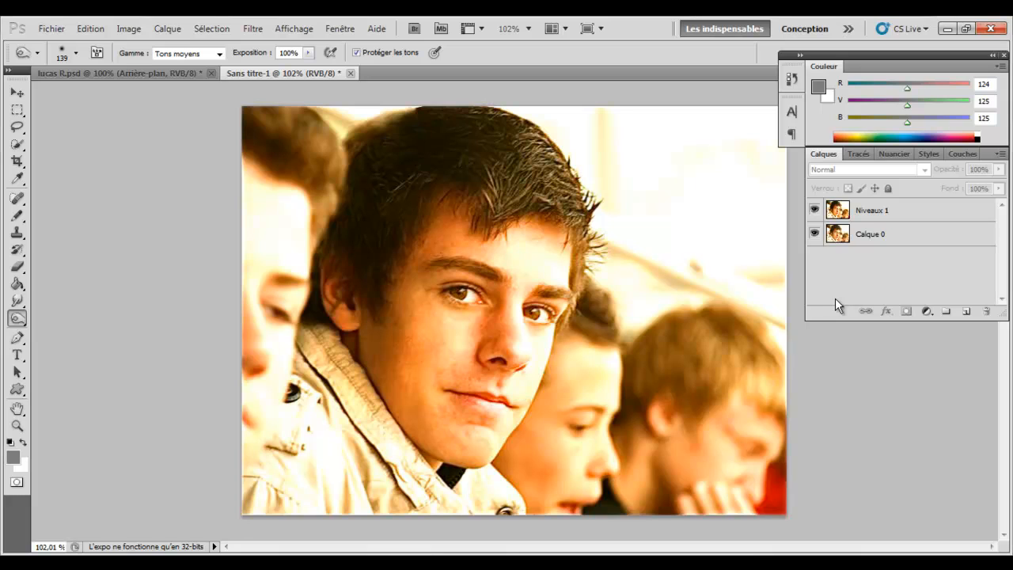
pyautogui.press('alt')
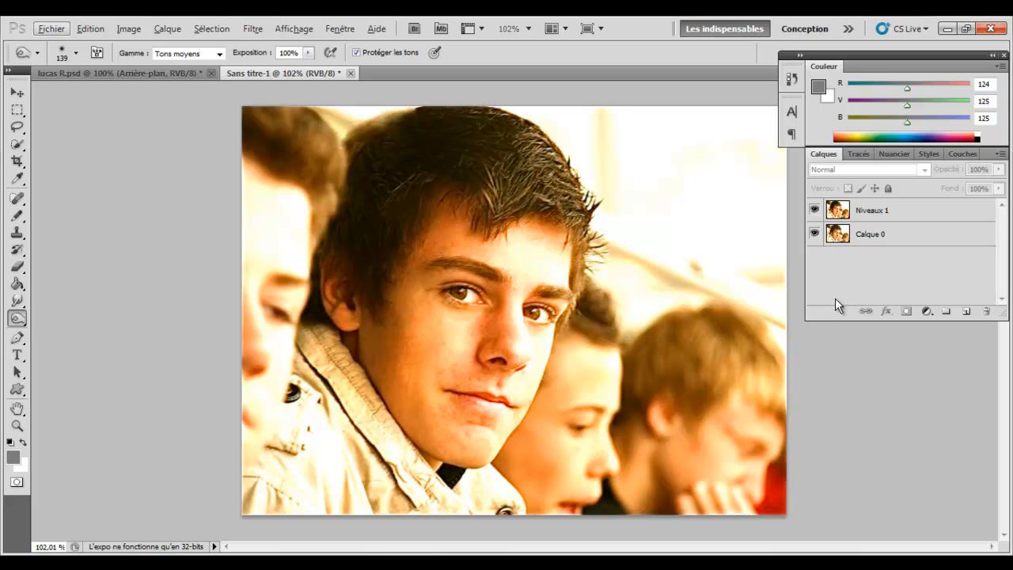